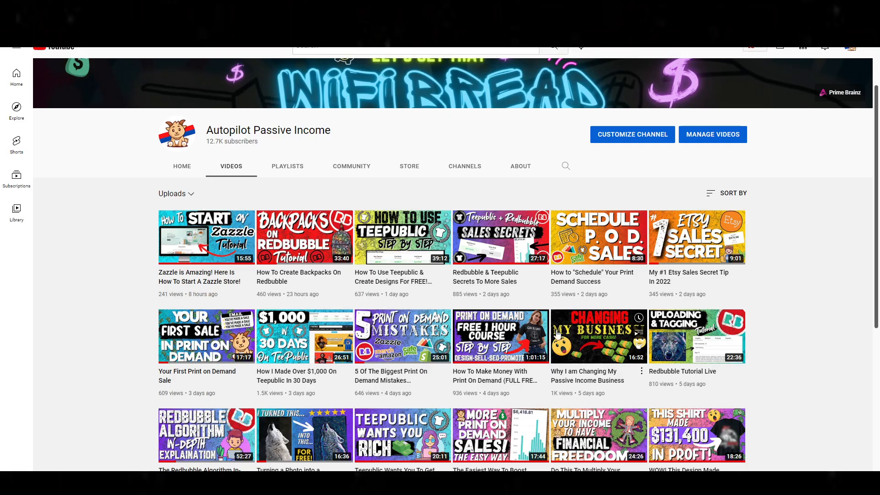
scroll(823, 325, "down", 2)
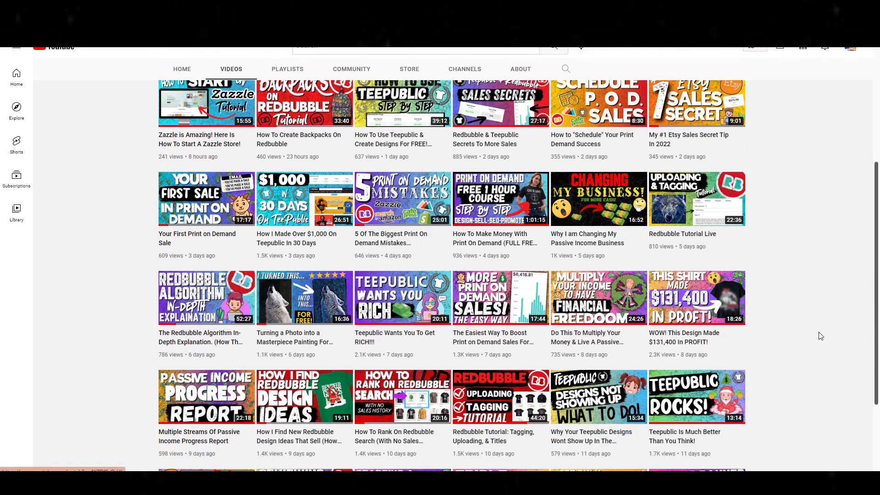
scroll(823, 325, "up", 2)
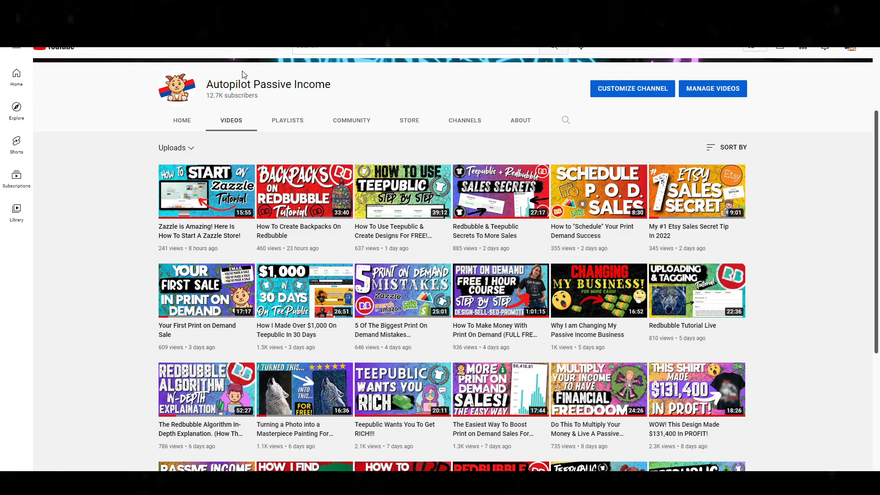
Open a new Incognito window and look up canva in it.
left_click(872, 24)
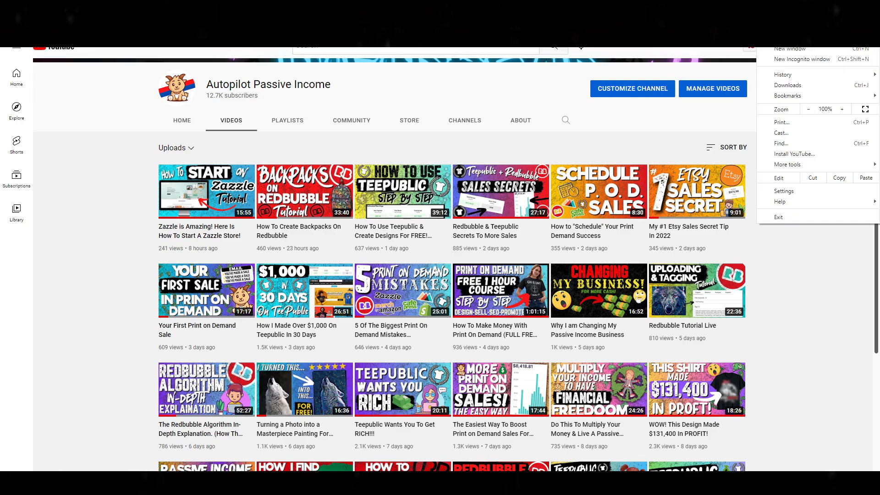
left_click(809, 63)
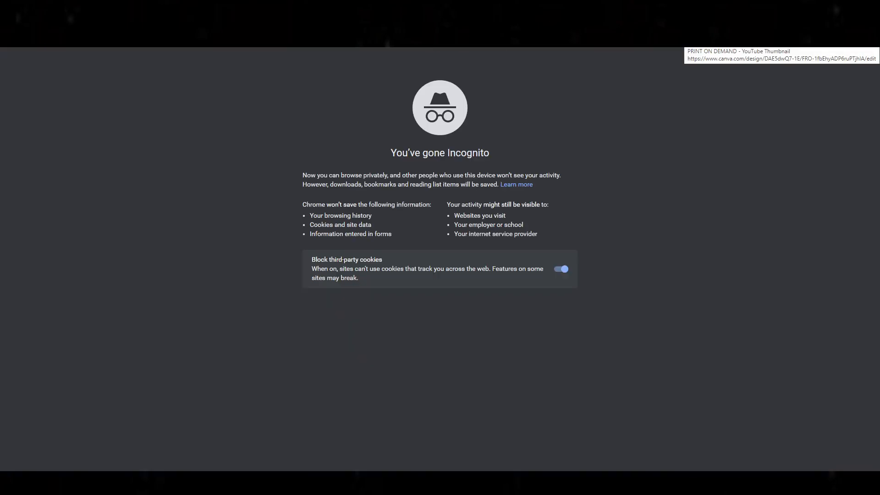
type("canva")
key("Return")
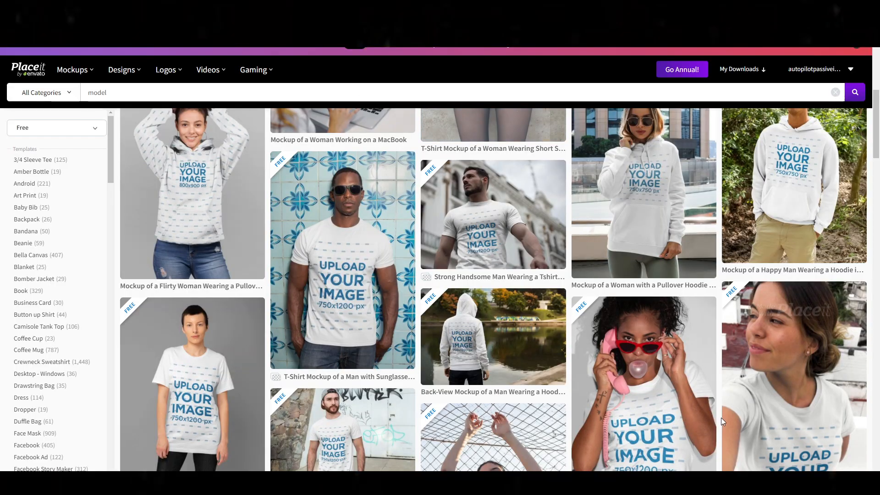
Replace the Placeit search term "model" with the suggested query "st patricks day tshirt" and run the search.
scroll(722, 421, "up", 7)
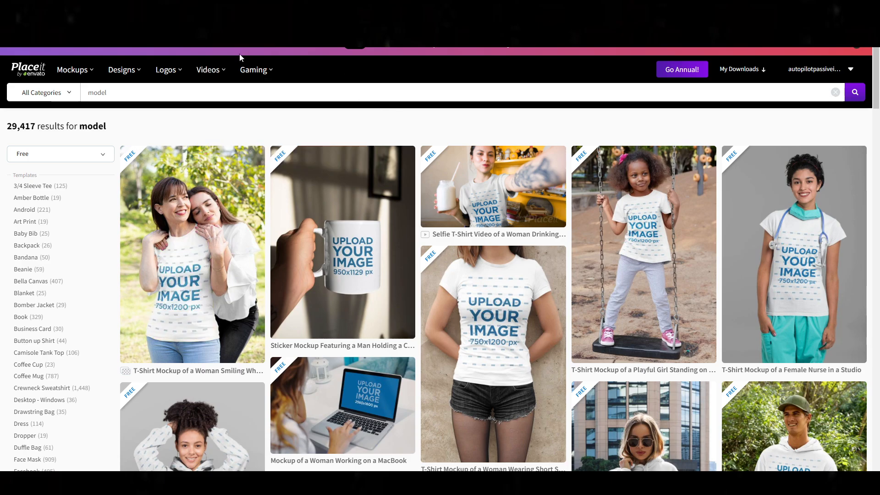
mouse_move(124, 69)
left_click_drag(140, 90, 35, 92)
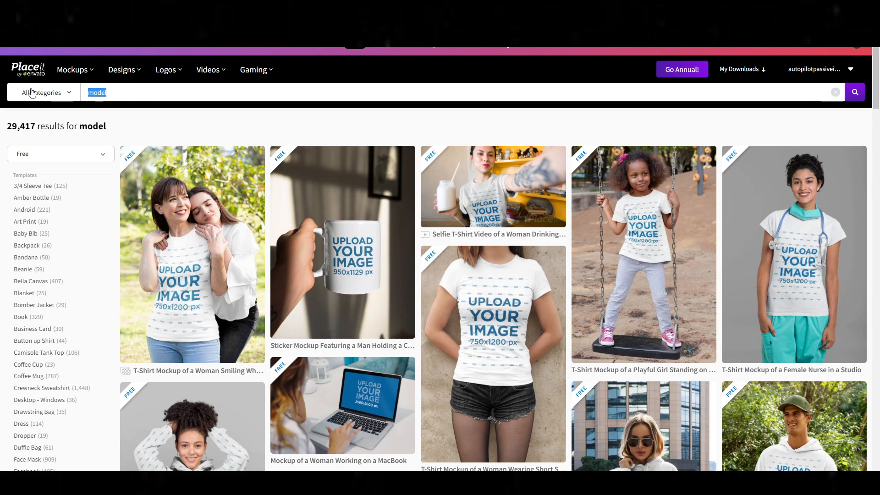
type("st")
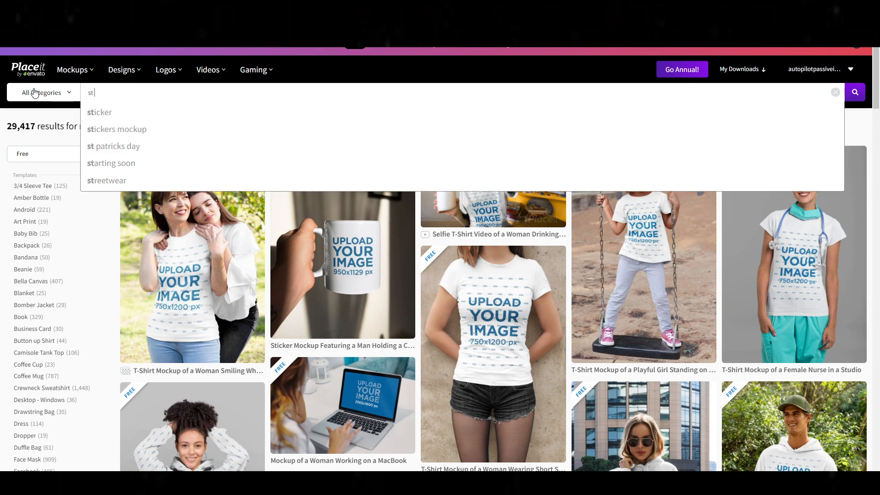
type(" pat")
key("Down")
key("Down")
key("Return")
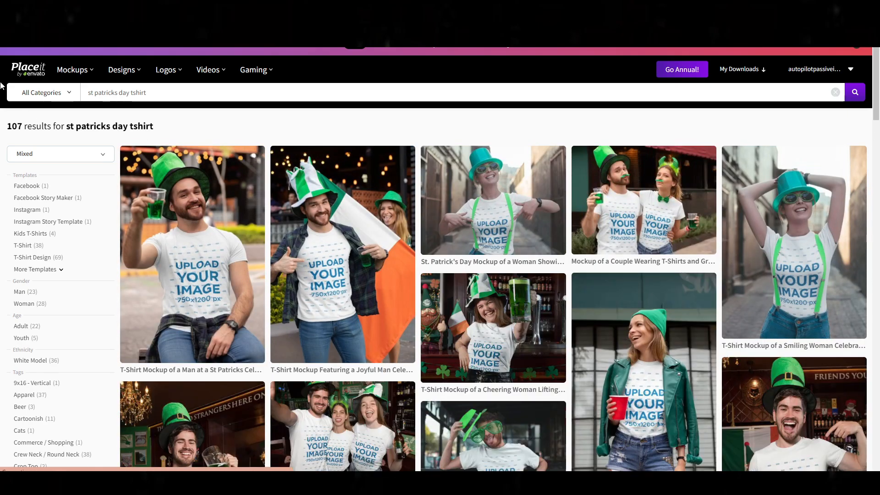
left_click(65, 92)
left_click(30, 118)
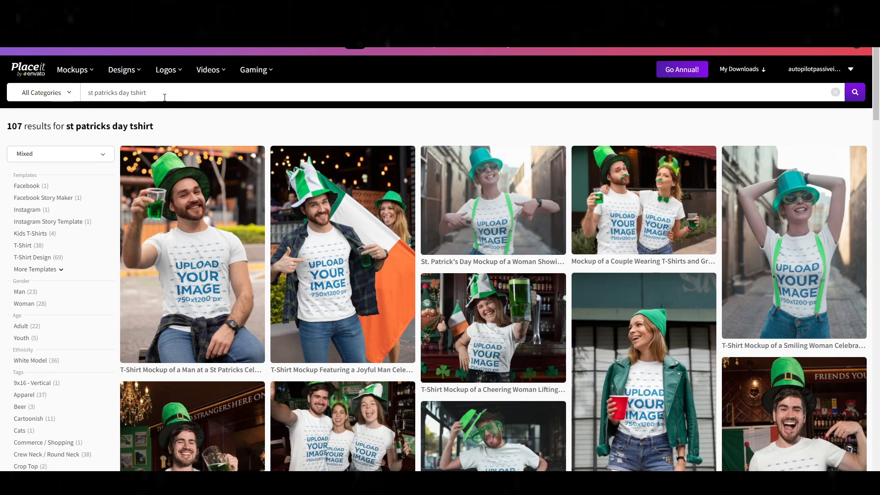
key("BackSpace")
key("BackSpace")
key("BackSpace")
key("BackSpace")
key("BackSpace")
key("BackSpace")
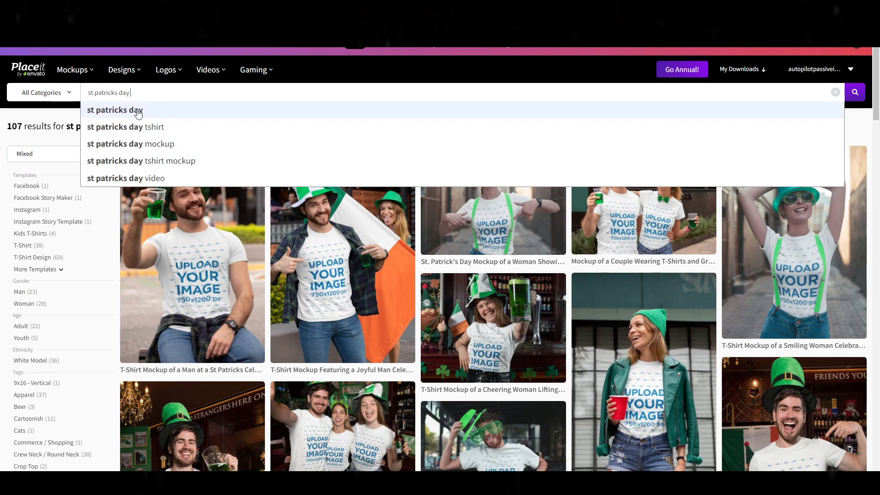
mouse_move(850, 69)
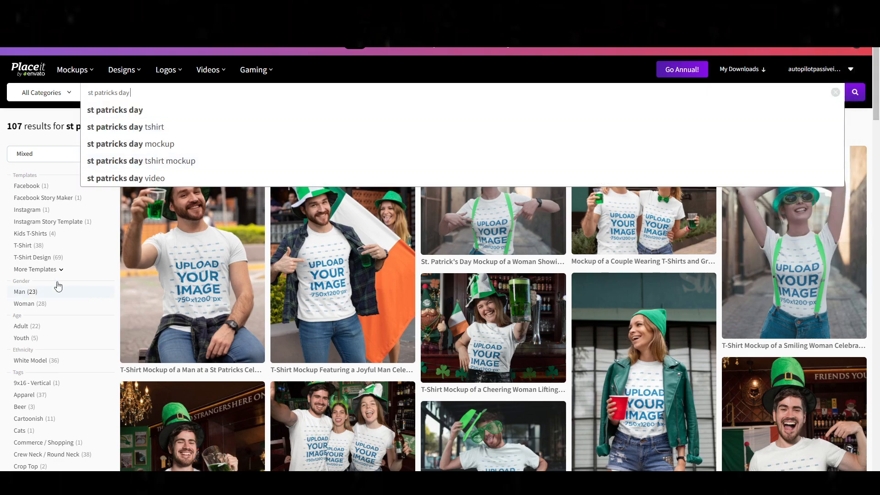
Change the ordering of the St. Patrick's Day T-shirt results to Free.
left_click(45, 161)
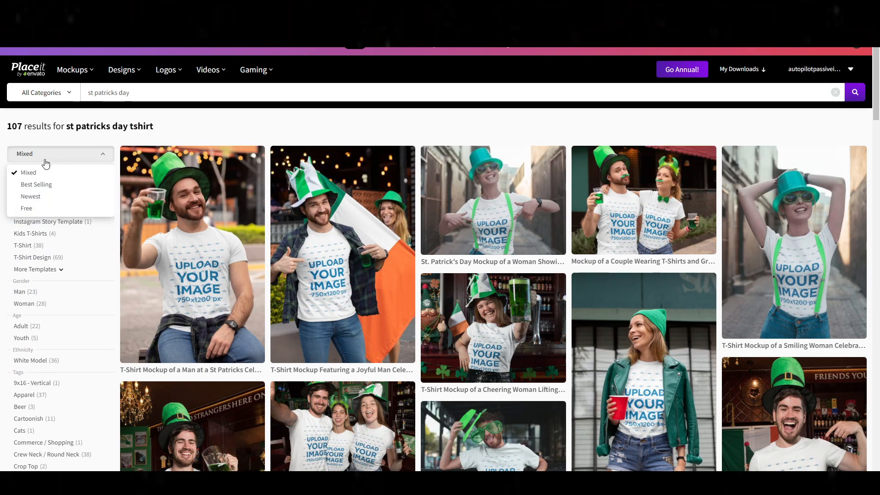
left_click(28, 210)
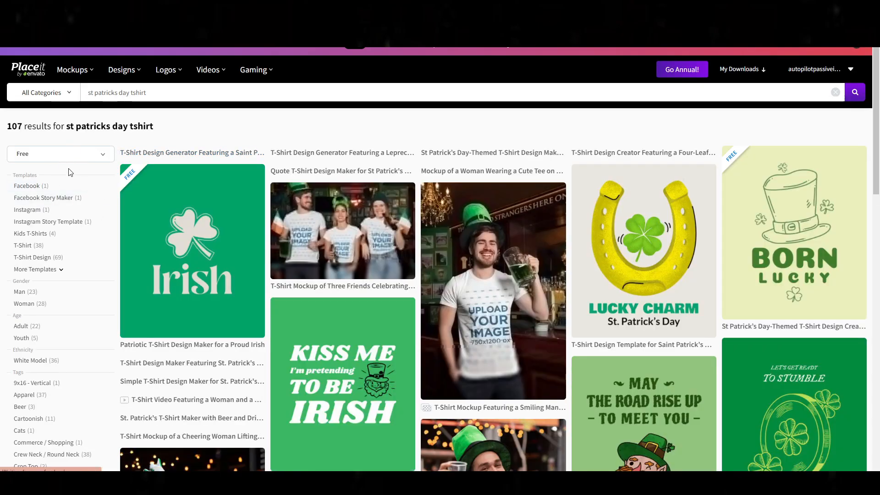
Browse the St. Patrick's Day T-shirt designs and mockups, checking which templates are marked as free.
scroll(339, 288, "down", 4)
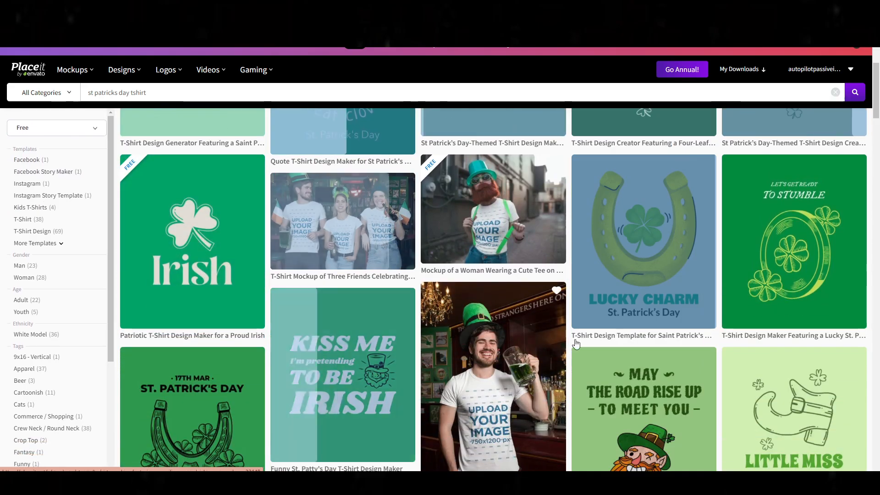
scroll(339, 288, "up", 3)
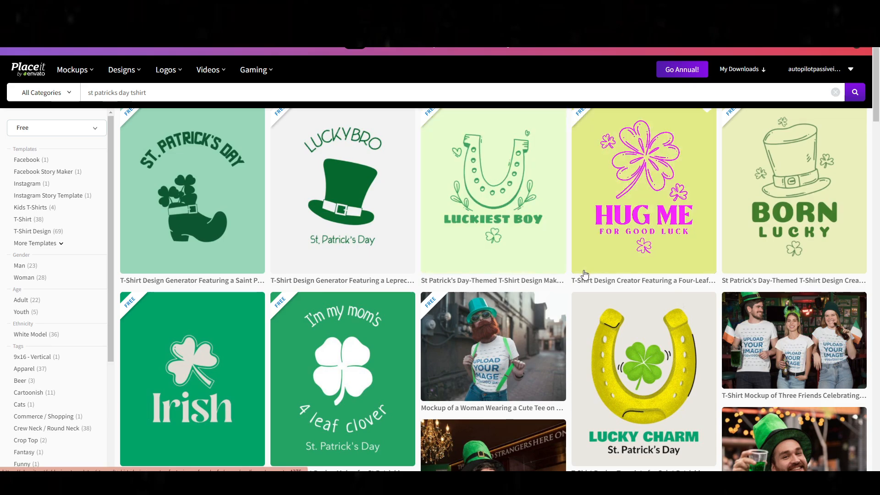
scroll(541, 234, "down", 6)
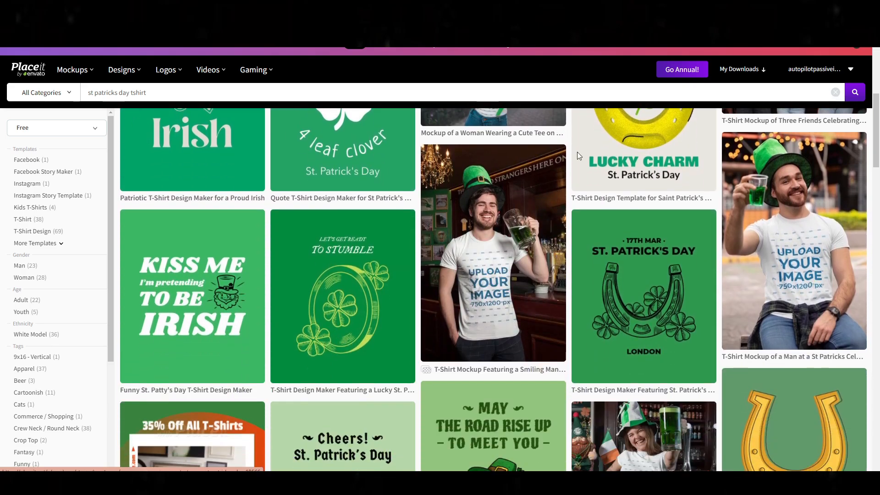
scroll(715, 174, "down", 5)
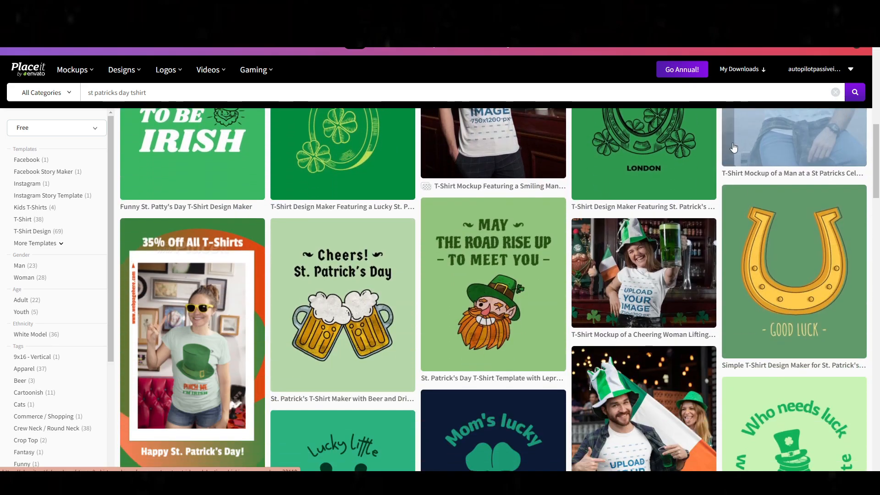
scroll(660, 197, "down", 7)
scroll(646, 192, "down", 6)
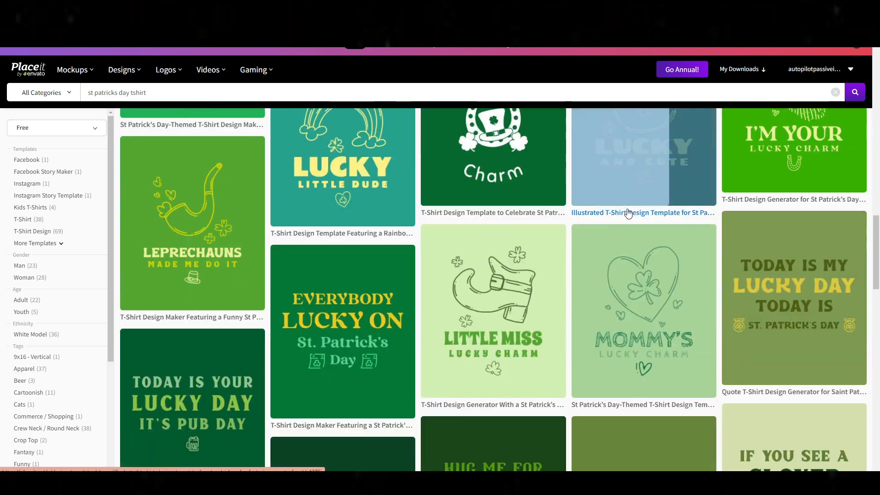
scroll(150, 239, "up", 18)
scroll(150, 240, "up", 6)
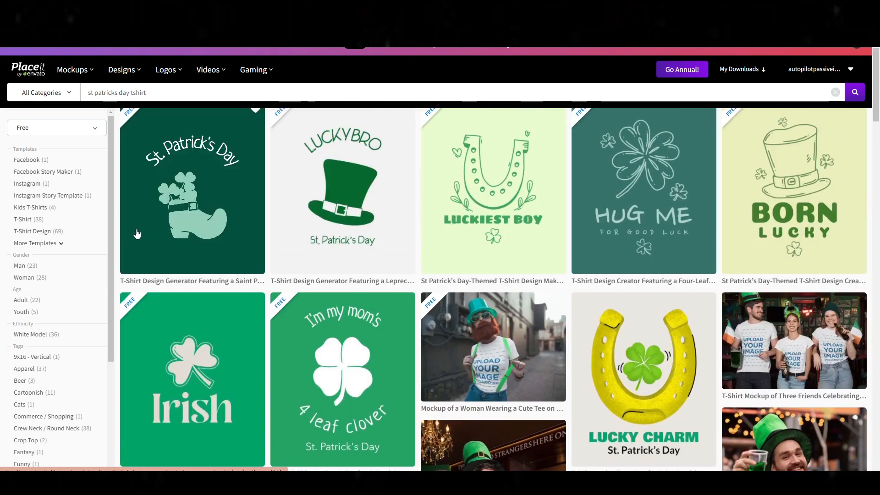
left_click(51, 154)
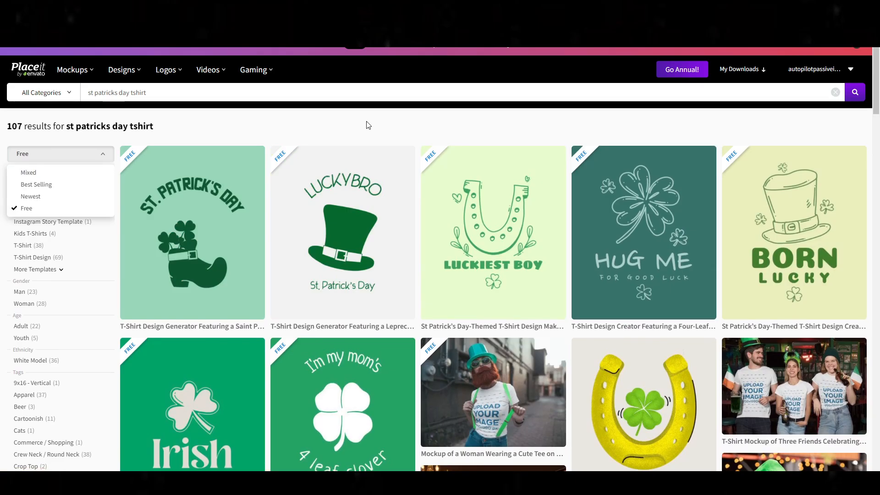
left_click(350, 140)
scroll(550, 293, "down", 5)
scroll(511, 301, "down", 4)
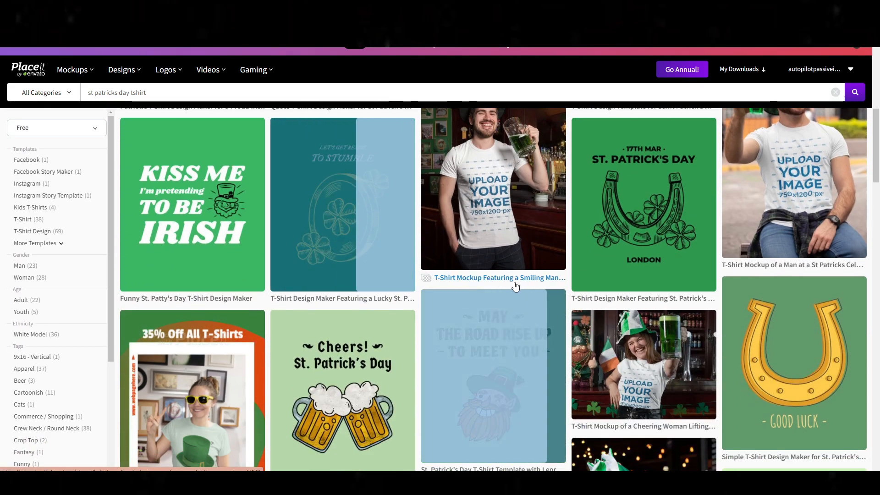
scroll(663, 262, "down", 10)
scroll(393, 232, "up", 15)
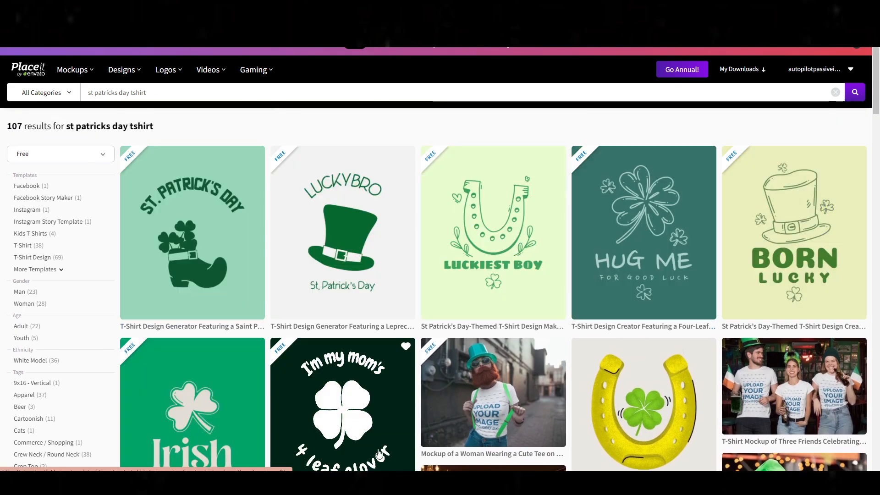
scroll(344, 321, "down", 3)
scroll(149, 297, "up", 3)
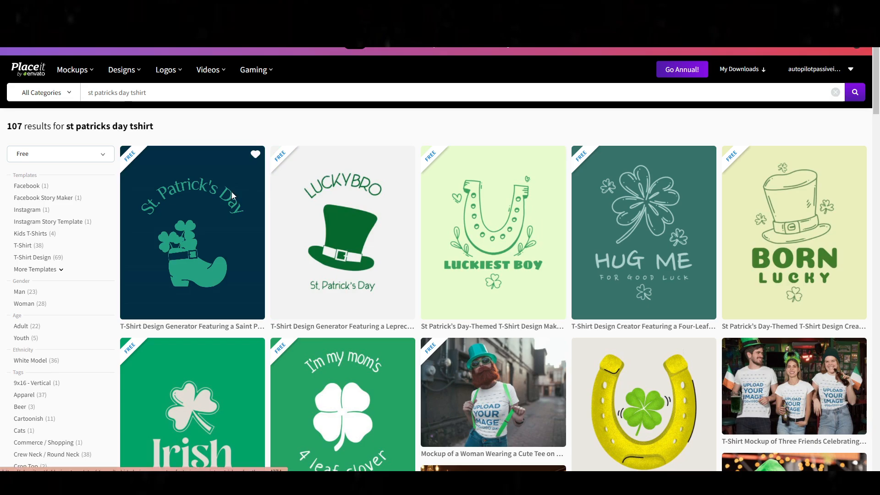
Open the free St. Patrick's Day T-shirt design with the clover-filled boot in the design editor.
left_click(232, 192)
mouse_move(236, 81)
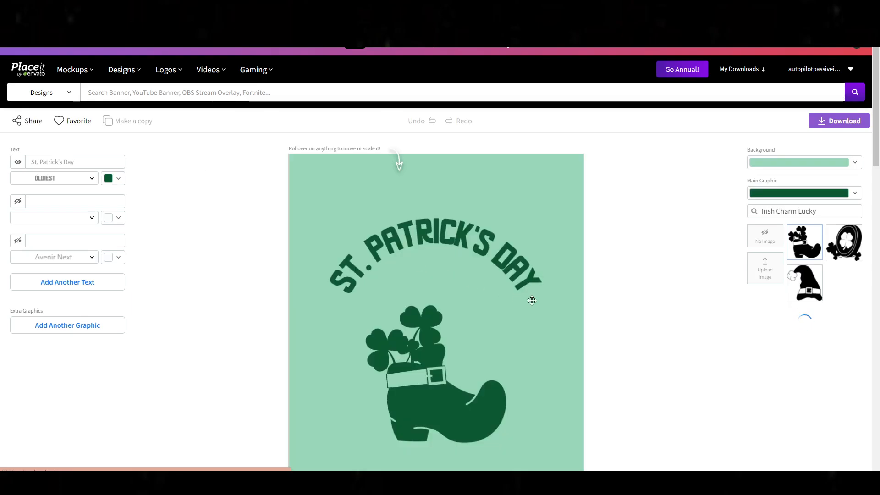
scroll(249, 325, "down", 1)
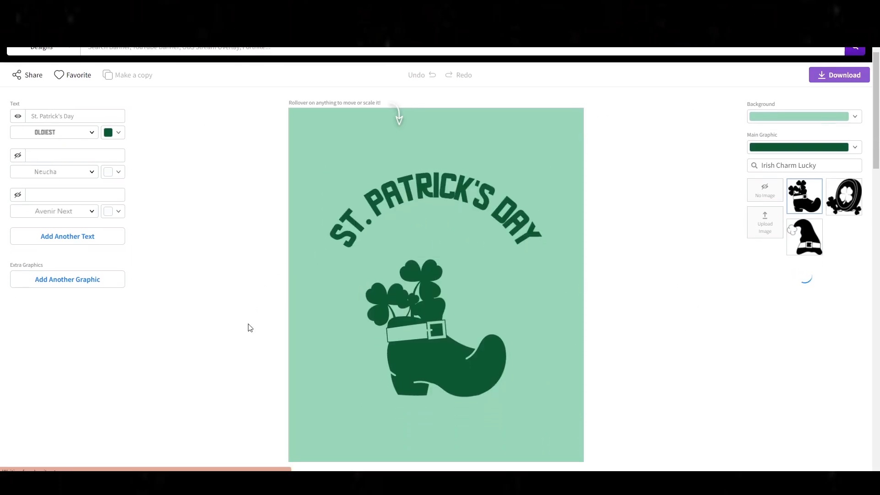
left_click(458, 206)
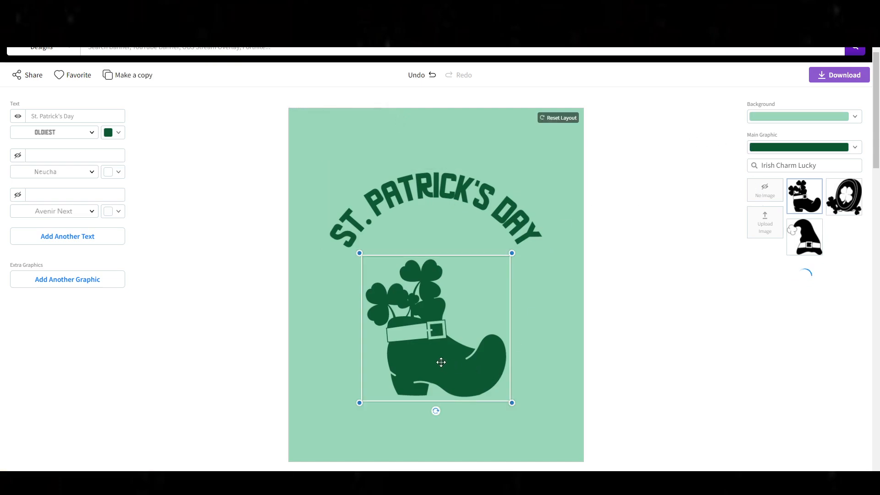
Replace the boot as the main graphic, trying the clover coin and settling on the horseshoe around a three-leaf clover.
left_click(845, 200)
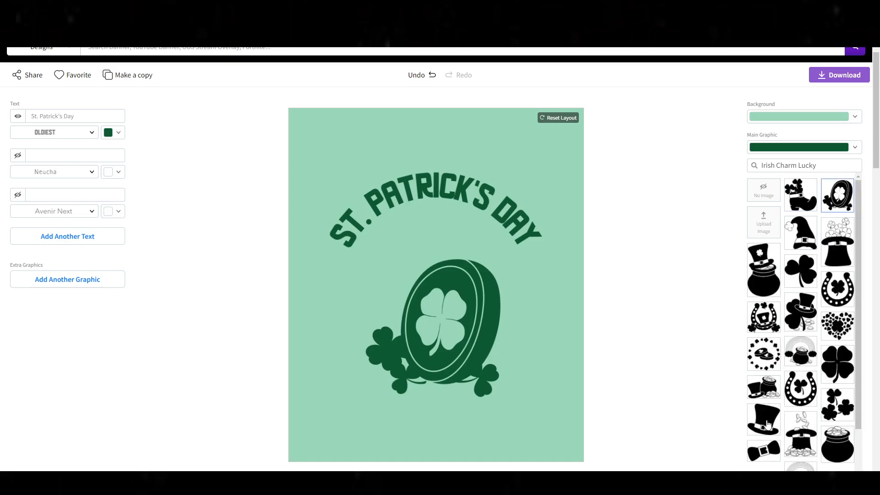
left_click(800, 399)
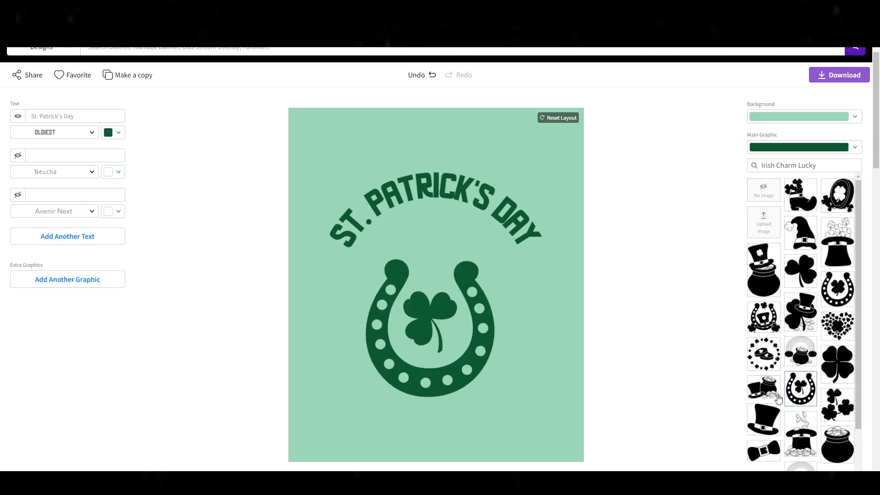
scroll(784, 398, "down", 1)
scroll(787, 400, "up", 4)
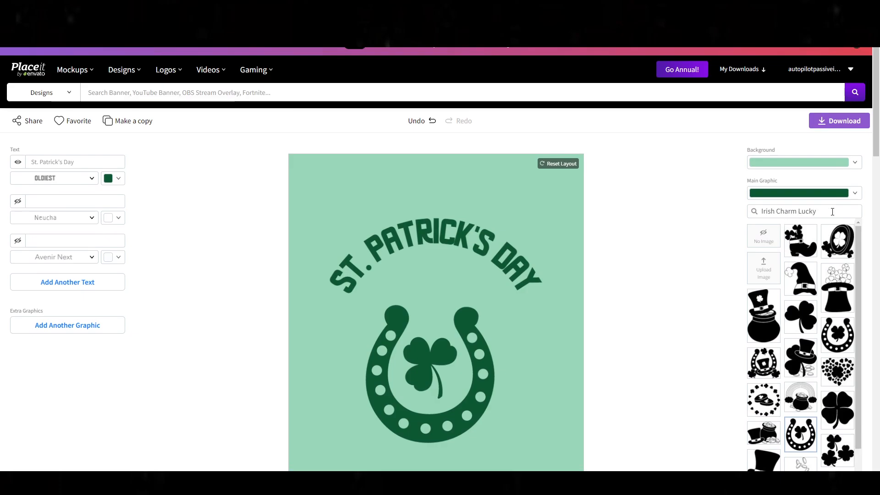
Shorten the main graphic search to "Irish" to look through more graphics.
left_click_drag(816, 211, 780, 208)
key("BackSpace")
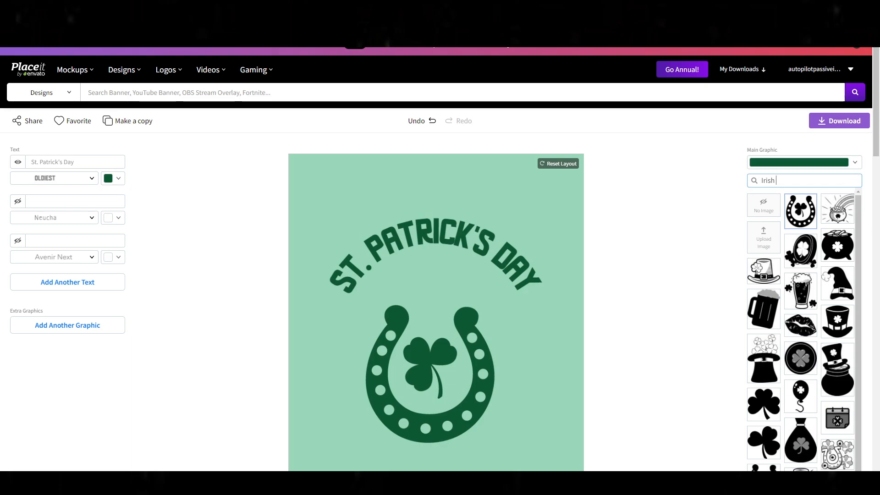
mouse_move(801, 95)
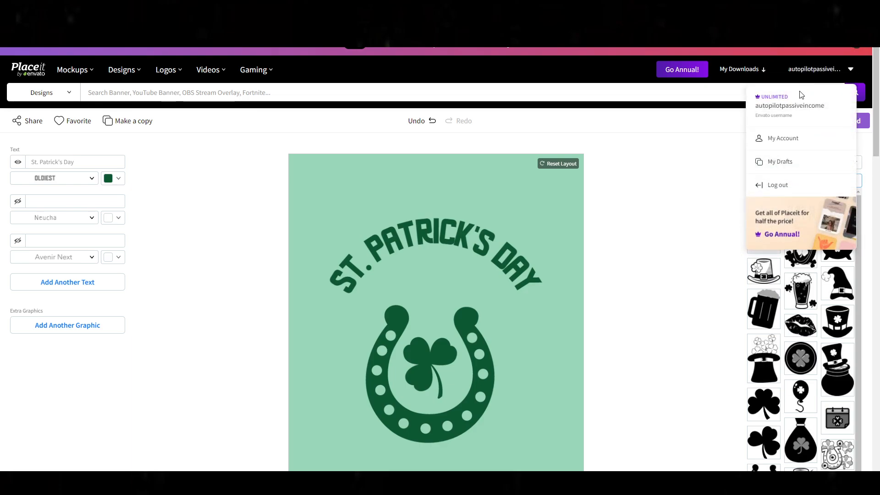
left_click_drag(795, 99, 765, 96)
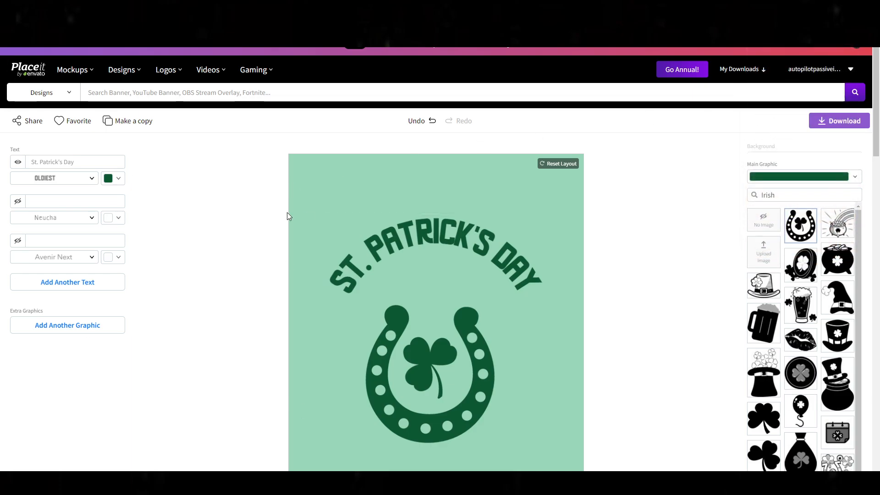
scroll(348, 312, "down", 2)
scroll(324, 274, "up", 1)
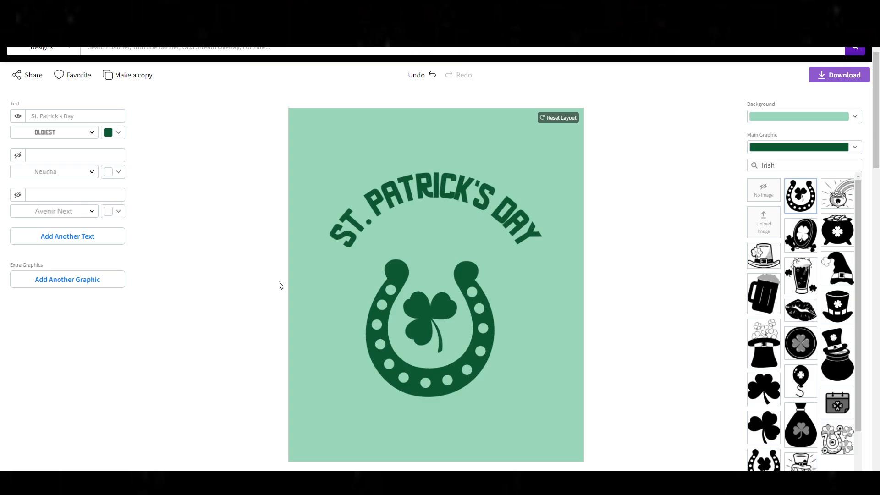
Open the website offering the Redbubble, Zazzle and print-on-demand courses in a new browser tab and view its POD Design Course.
key("ctrl+t")
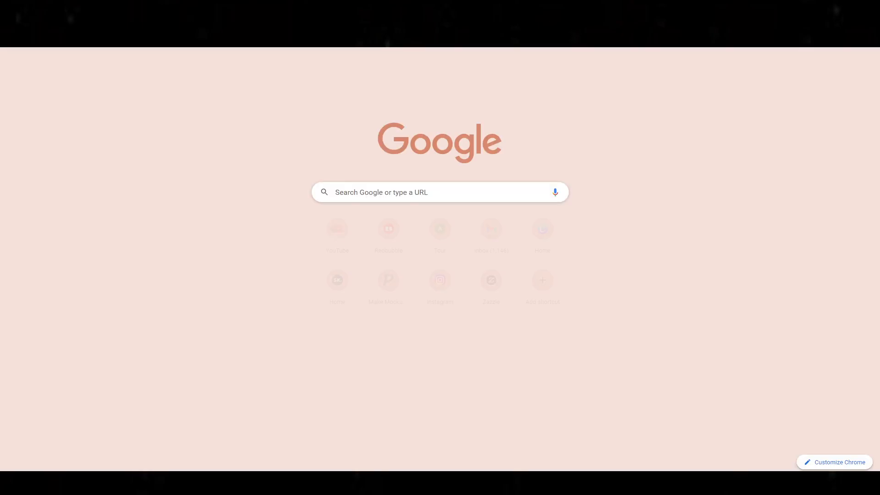
type("auto")
key("Return")
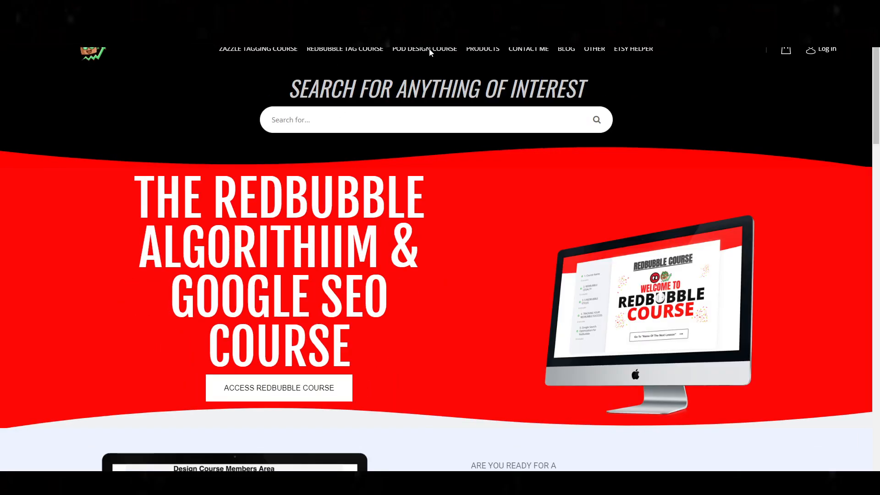
left_click(430, 49)
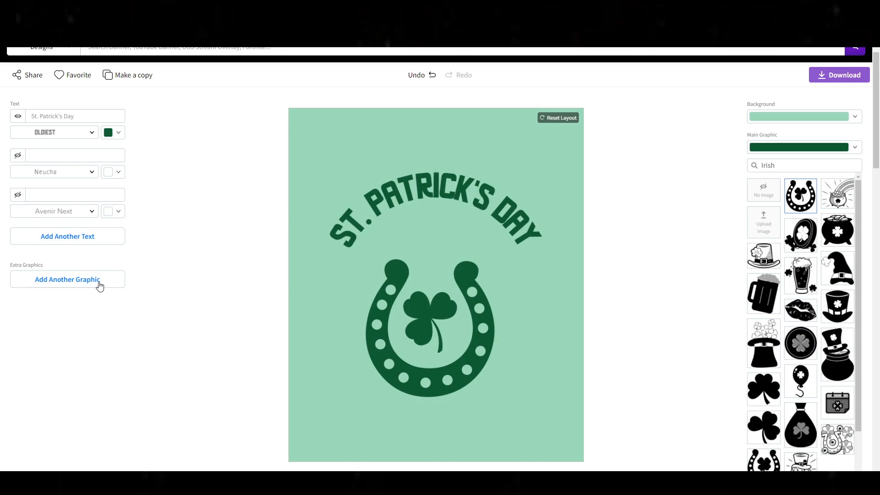
Add an extra graphic from a "clover" search, choosing the round three-leaf clover coin, and place it small to the left of the horseshoe.
left_click(68, 279)
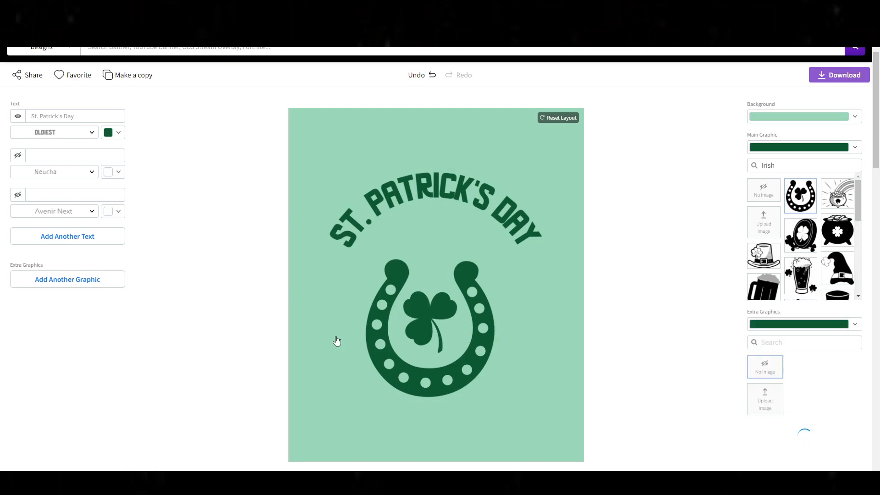
scroll(680, 441, "down", 2)
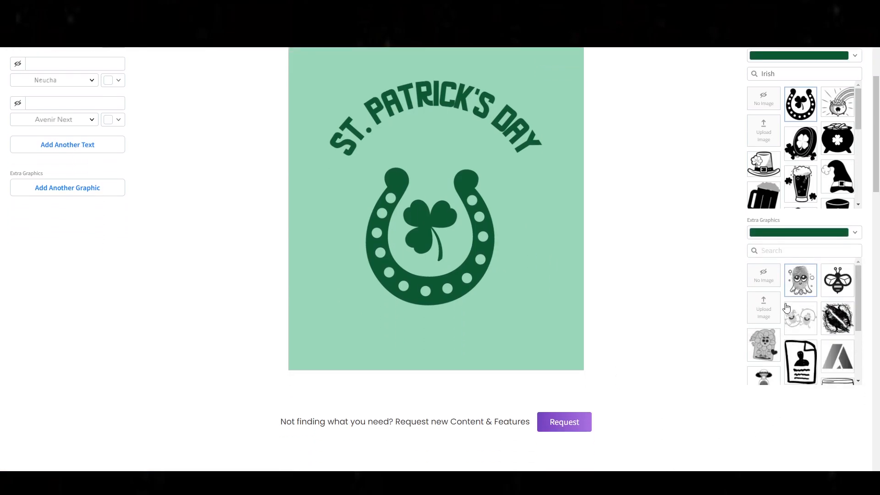
left_click(765, 274)
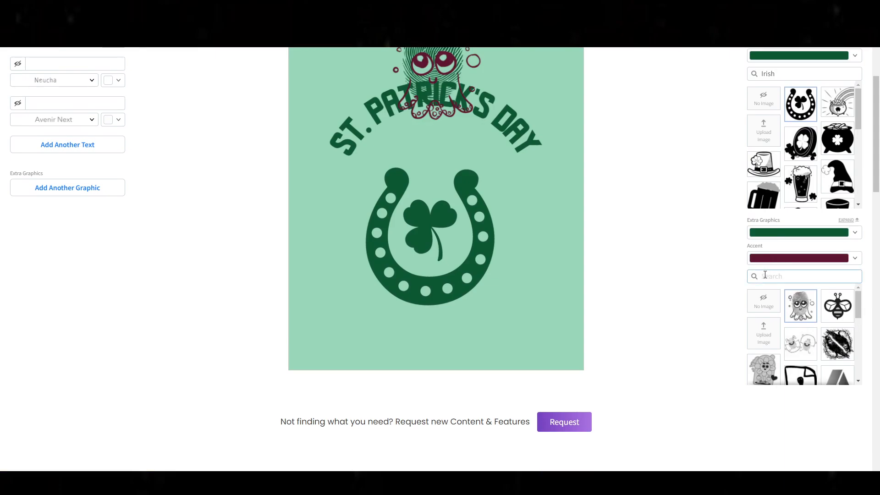
type("clover")
scroll(764, 275, "down", 5)
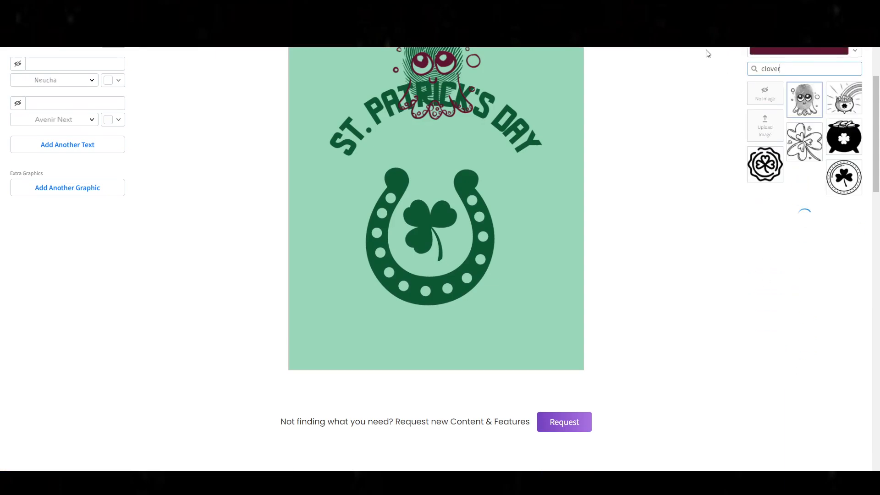
left_click(842, 181)
left_click_drag(428, 107, 328, 300)
left_click_drag(377, 197, 335, 214)
Add a second extra graphic using the same clover coin from a "clover" search and place it small to the right of the horseshoe.
left_click(64, 189)
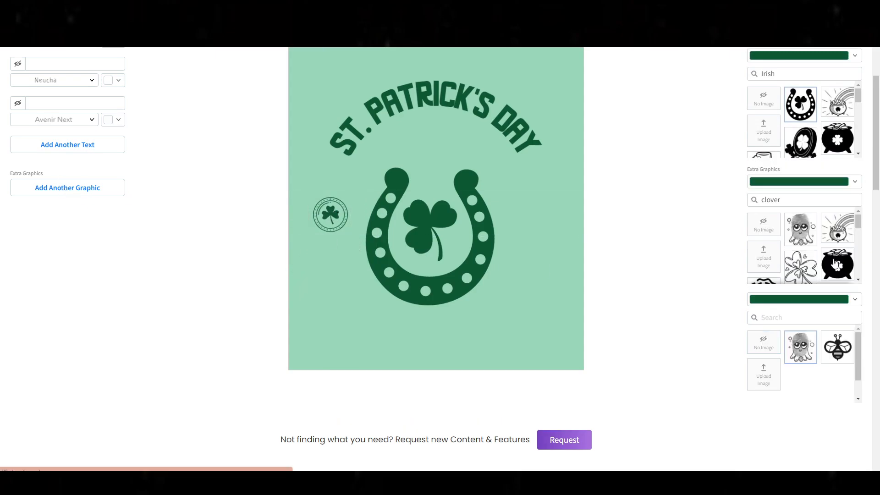
left_click(791, 337)
type("clover")
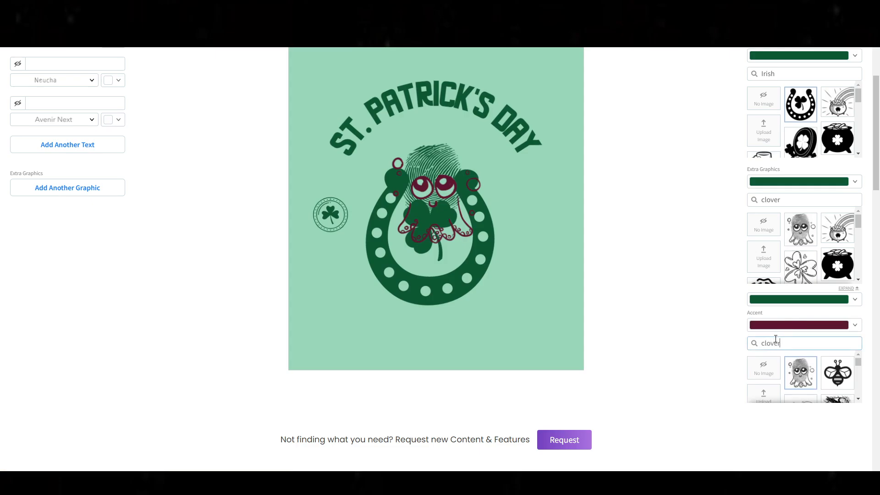
scroll(775, 339, "down", 6)
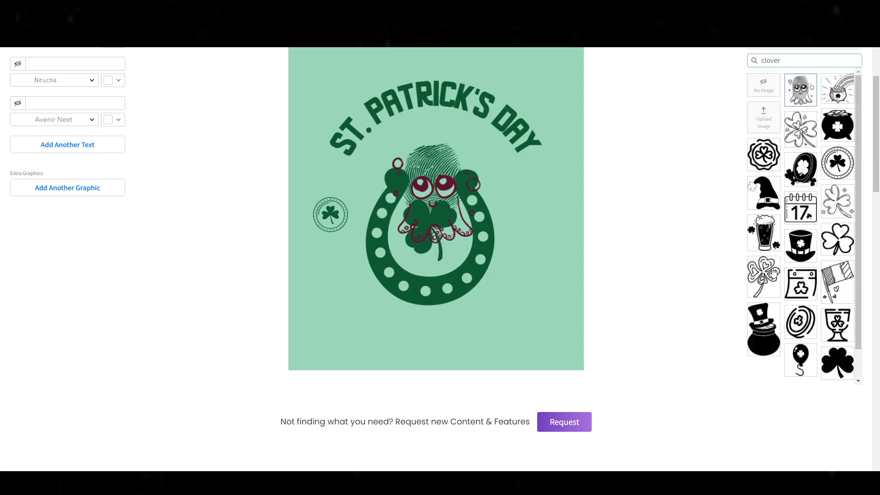
left_click(840, 177)
left_click_drag(445, 182, 557, 190)
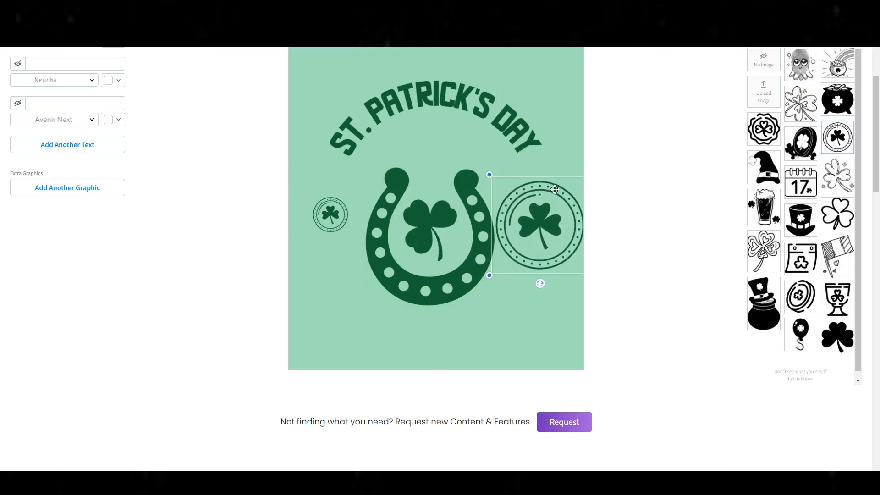
left_click(593, 178)
left_click_drag(493, 176, 542, 212)
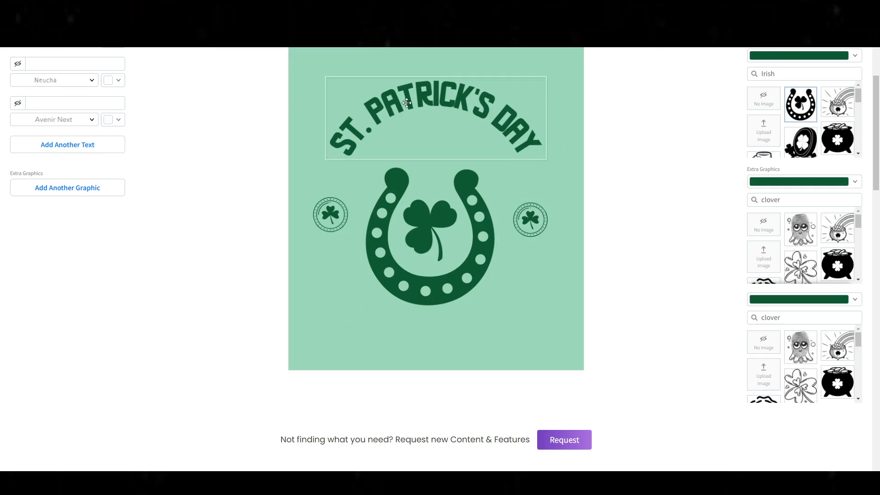
Move the arched "St. Patrick's Day" text higher above the horseshoe.
scroll(614, 168, "up", 1)
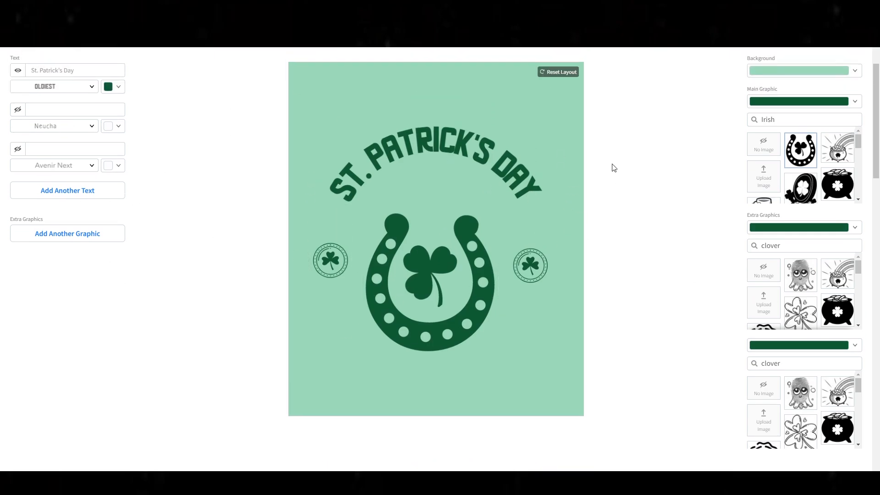
left_click_drag(365, 176, 365, 141)
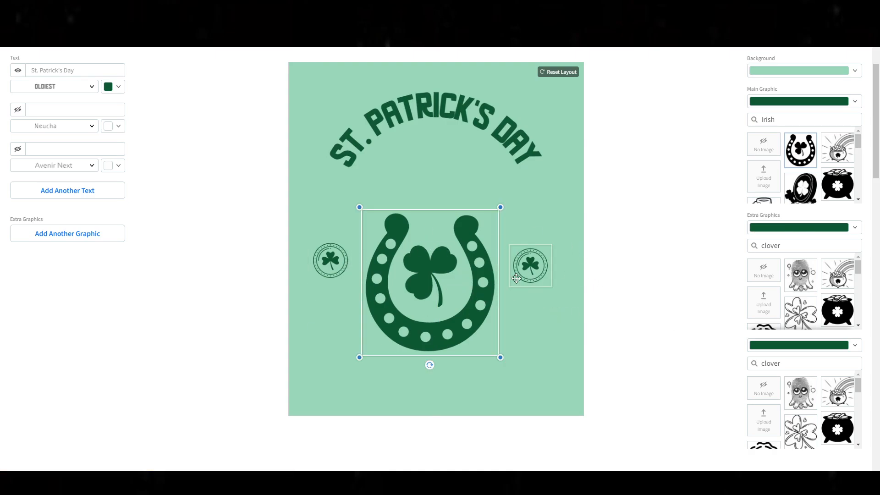
scroll(614, 271, "up", 2)
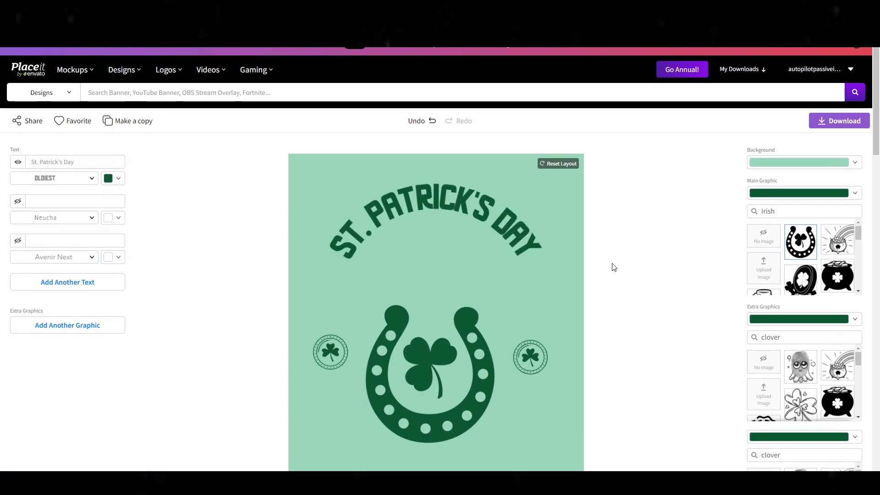
scroll(614, 268, "down", 2)
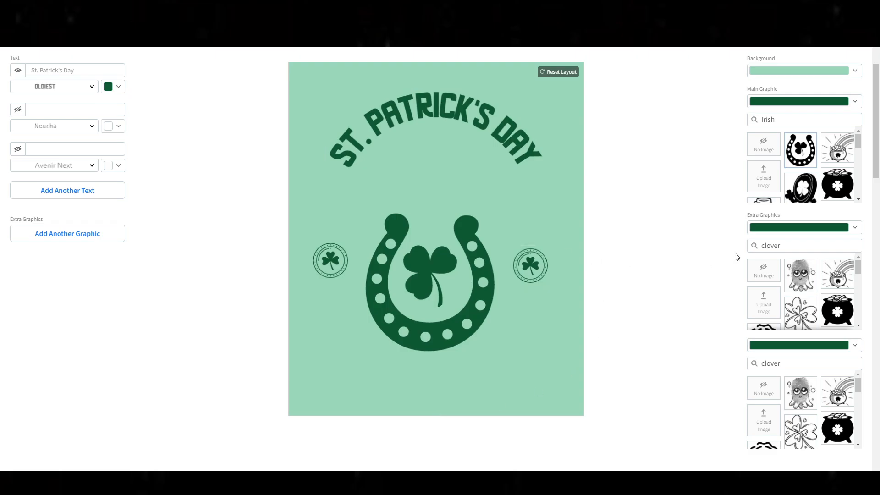
Make the design's background transparent and start its download.
scroll(736, 256, "up", 2)
left_click(808, 166)
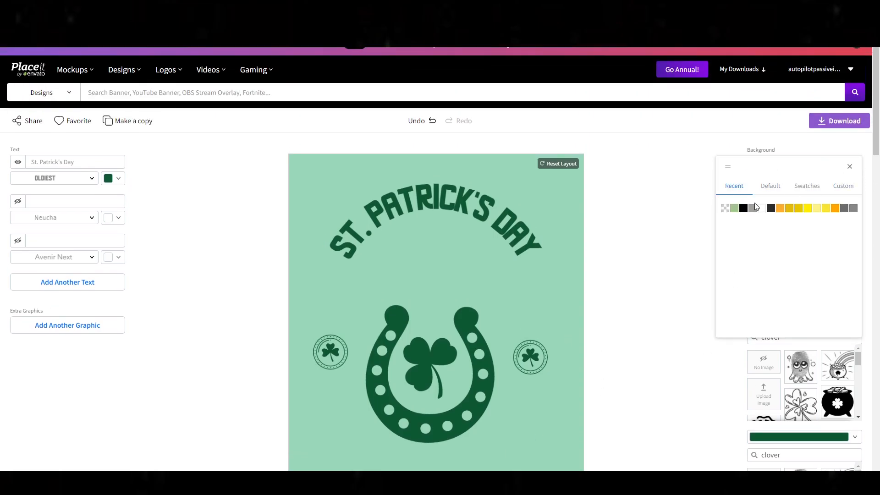
left_click(729, 210)
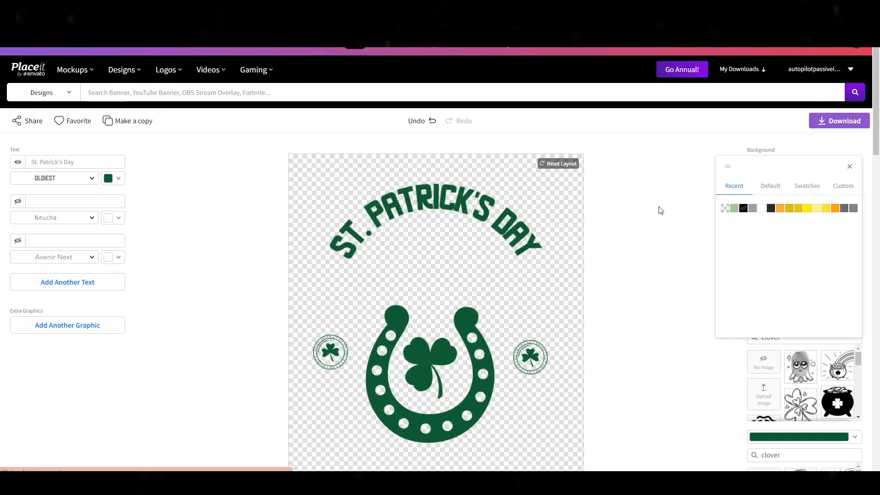
left_click(649, 244)
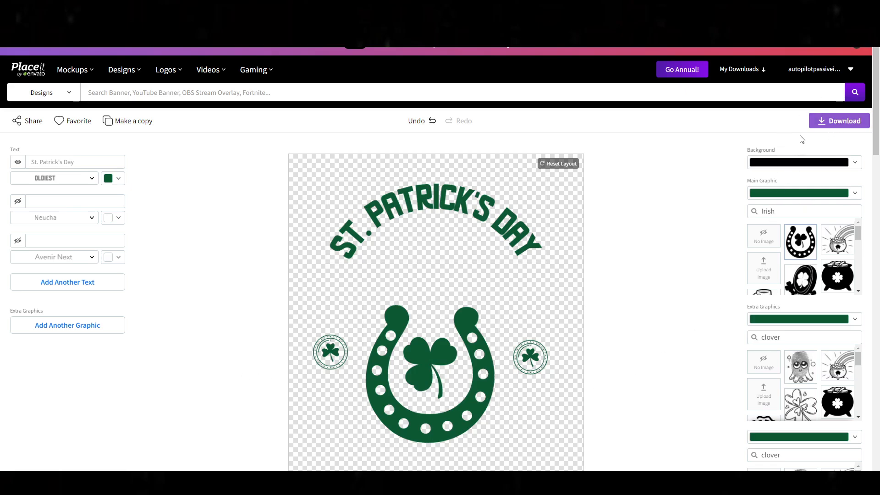
left_click(824, 128)
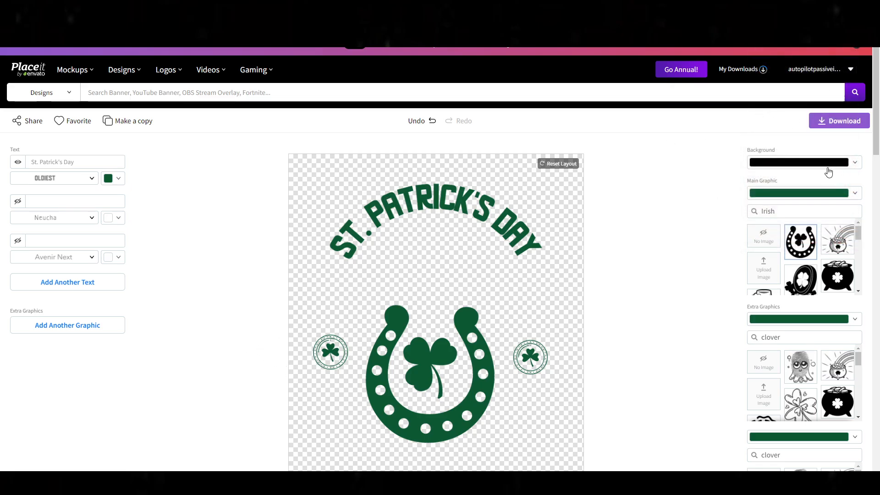
Set the background to the grey swatch and request downloads of both the grey and the transparent versions of the design.
left_click(773, 167)
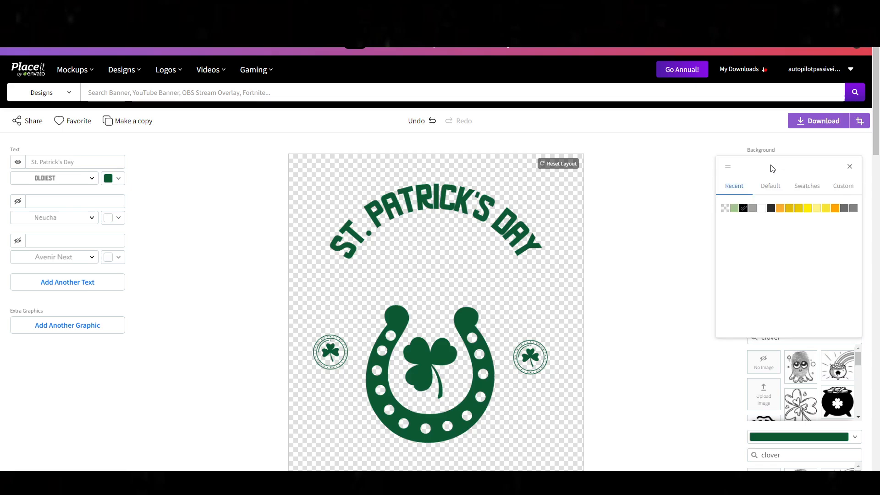
left_click(752, 209)
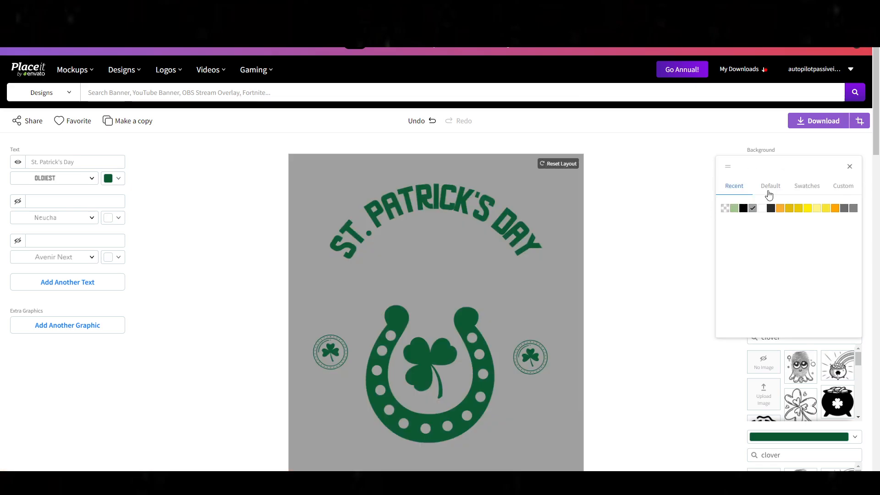
left_click(806, 120)
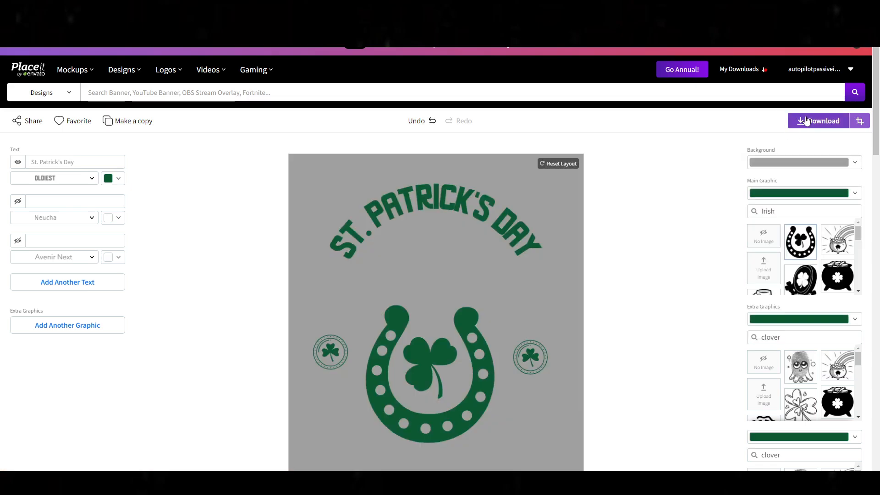
left_click(748, 73)
left_click(743, 155)
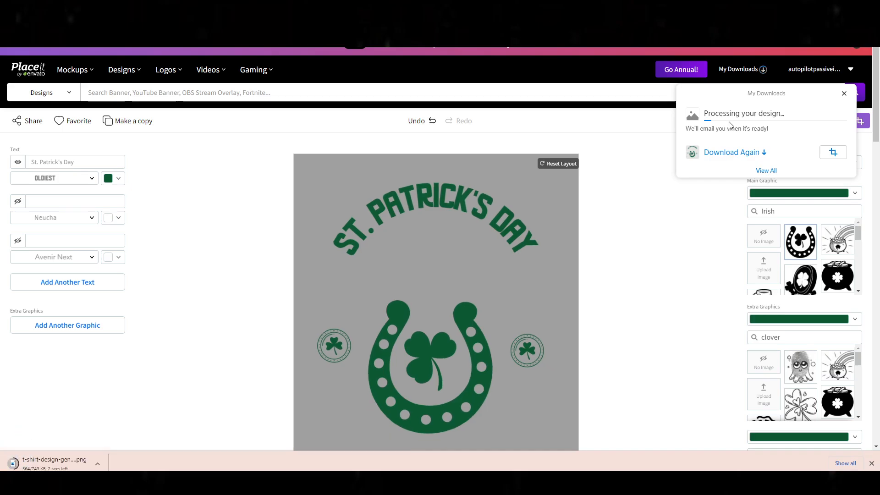
Switch to the TeePublic website in a new browser tab.
key("ctrl+t")
type("teepu")
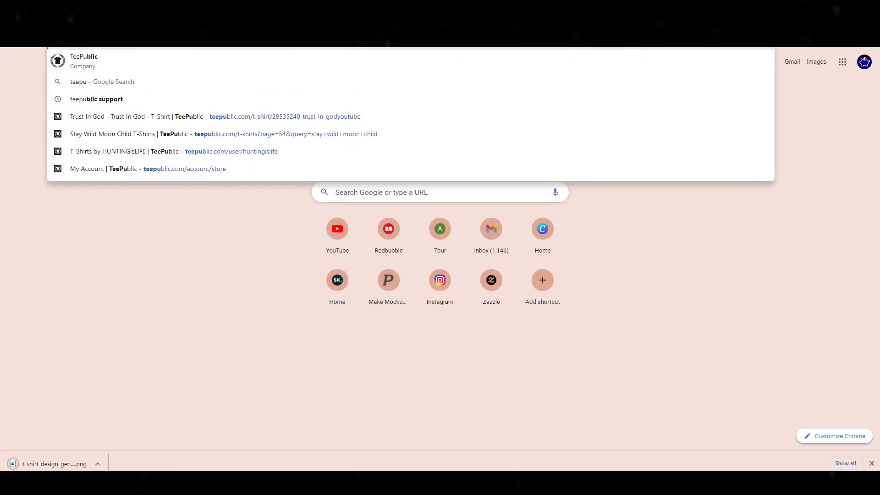
key("Return")
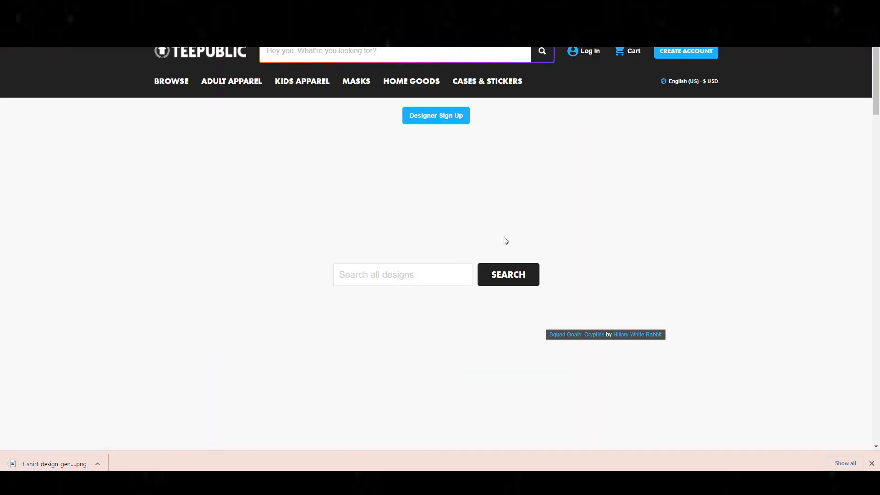
left_click(384, 484)
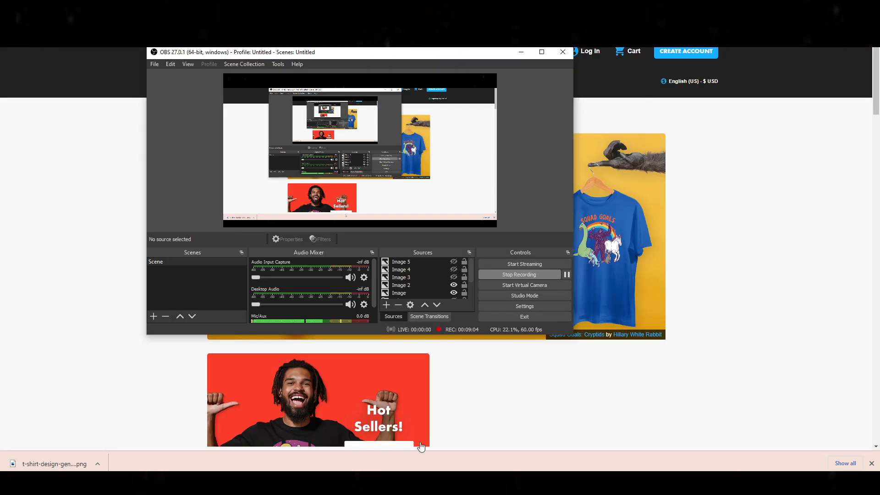
left_click(566, 274)
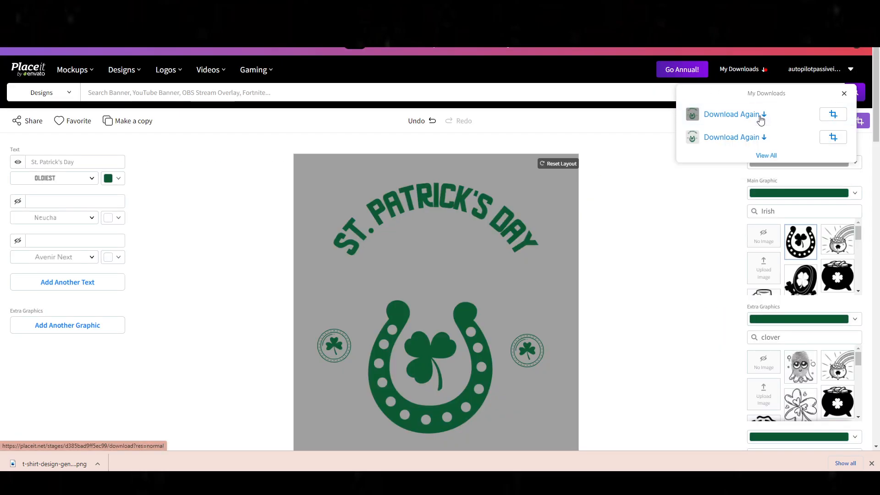
Download the grey-background version from the previous downloads and upload its PNG file as a new design on TeePublic.
left_click(761, 120)
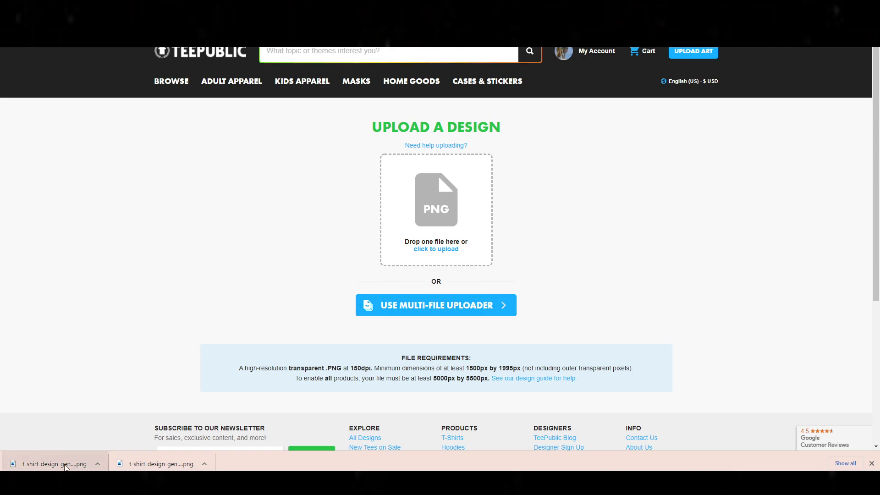
left_click_drag(66, 466, 435, 248)
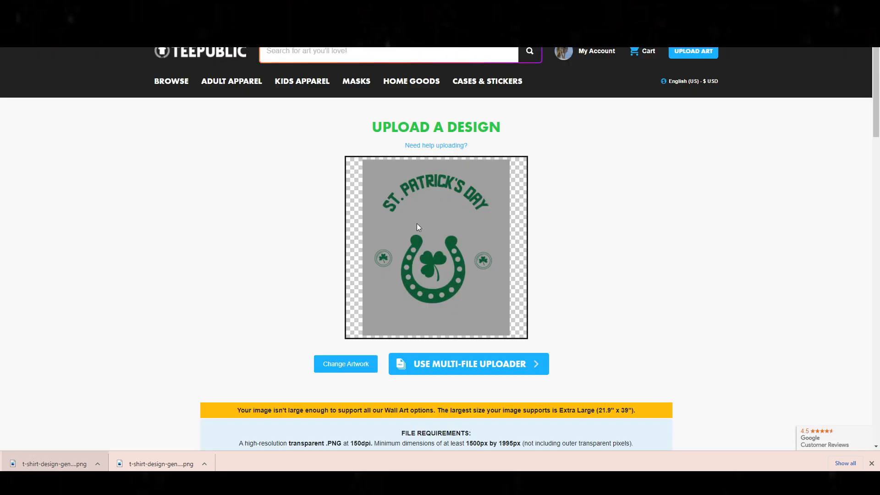
Shift the grey-background artwork slightly lower within the print area of the T-shirt preview.
scroll(433, 181, "down", 14)
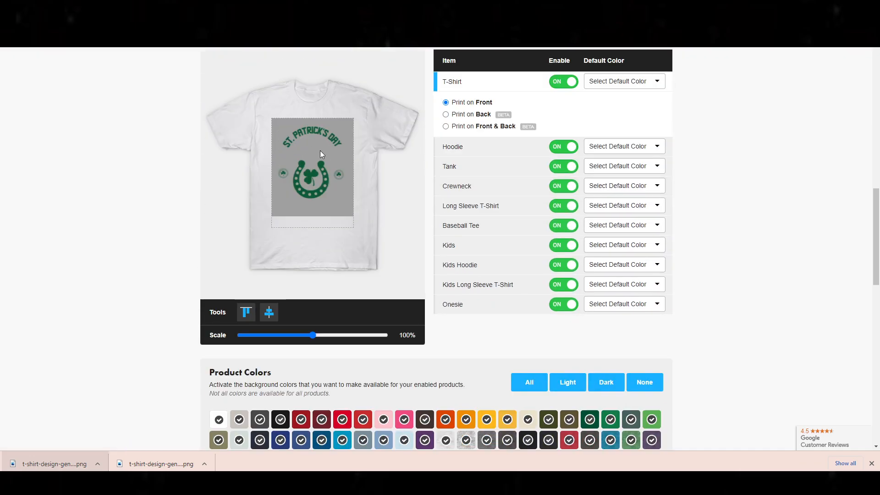
mouse_move(320, 151)
left_mouse_down()
mouse_move(299, 155)
mouse_move(310, 142)
mouse_move(320, 150)
left_mouse_up()
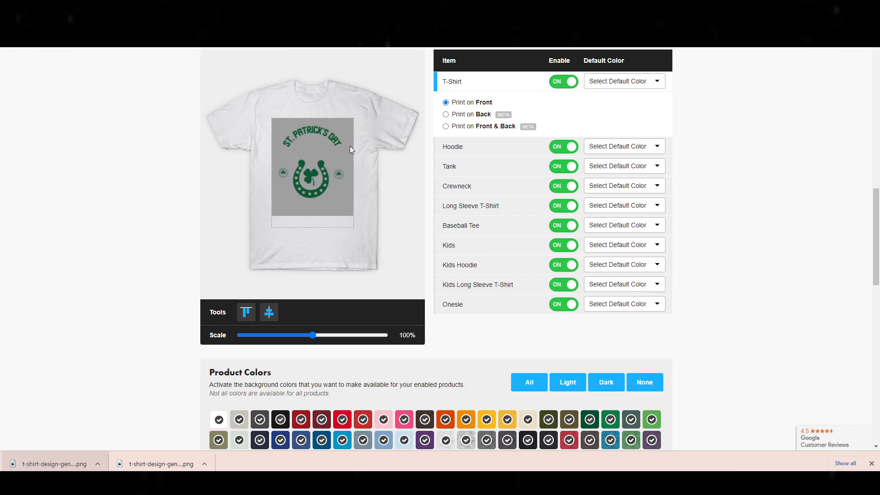
mouse_move(345, 138)
left_mouse_down()
mouse_move(329, 126)
mouse_move(338, 145)
mouse_move(341, 137)
left_mouse_up()
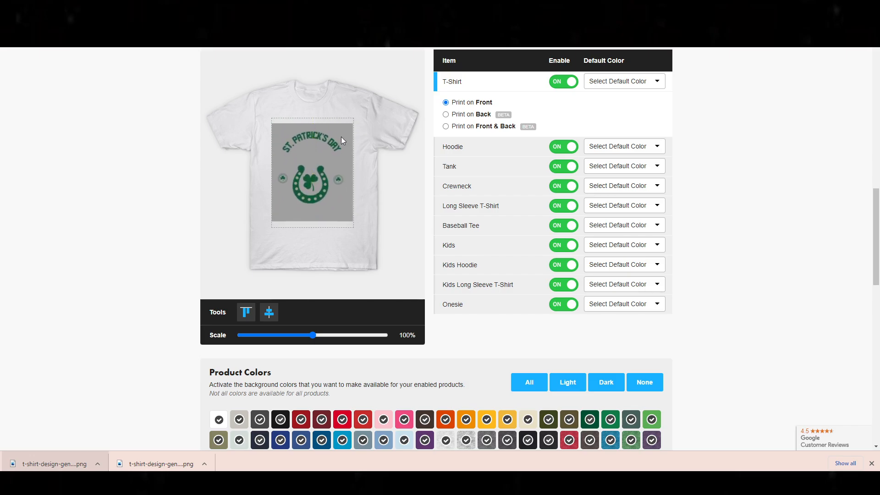
Remove the grey-background artwork from the TeePublic design and upload the downloaded transparent PNG version in its place.
scroll(329, 281, "up", 15)
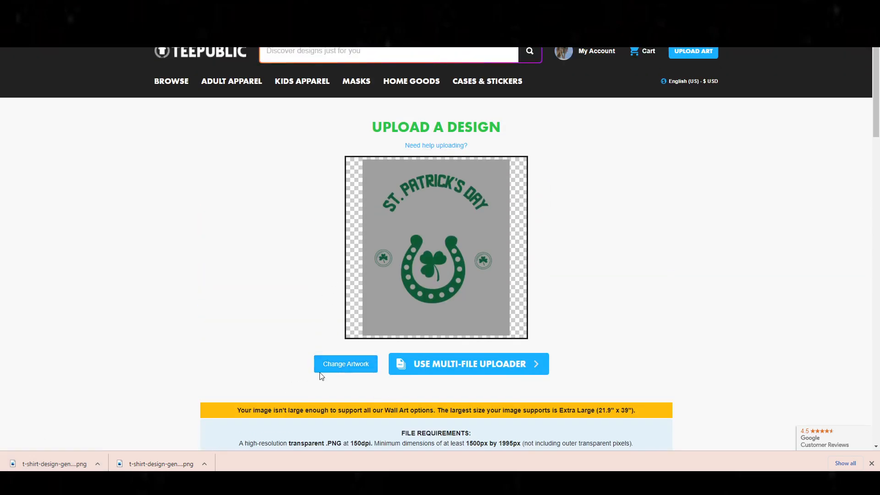
left_click(362, 364)
left_click(484, 100)
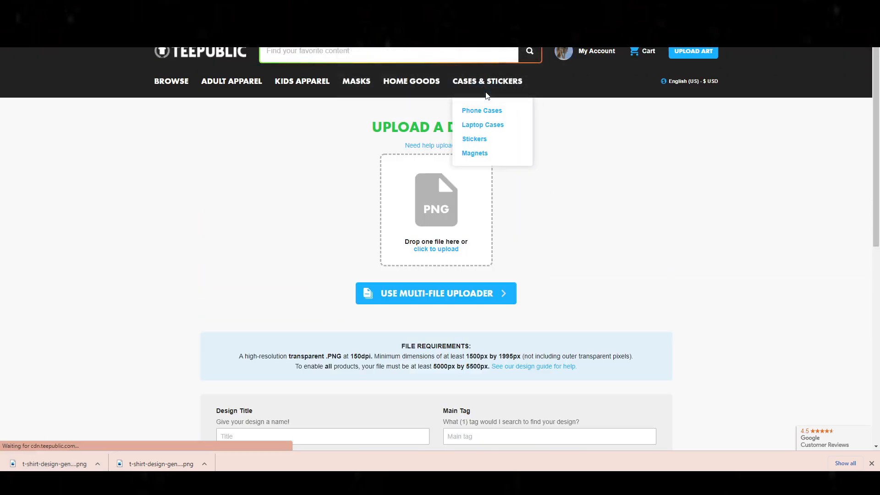
left_click_drag(158, 463, 424, 232)
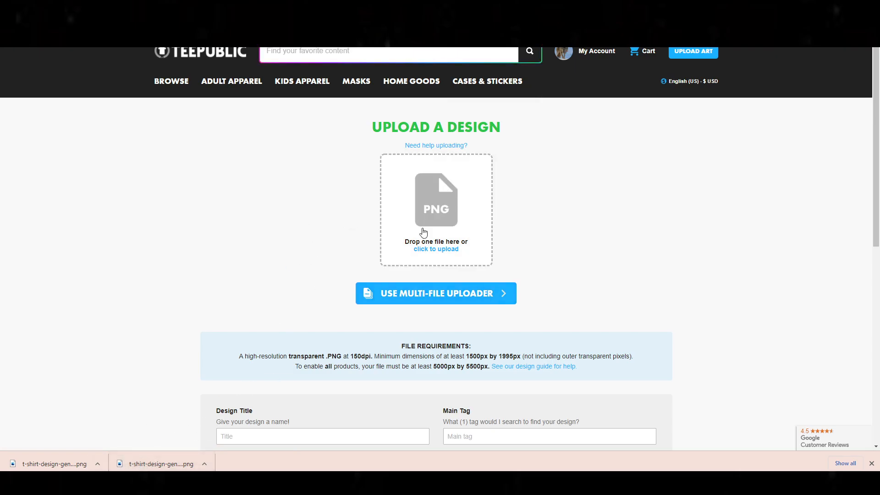
left_click(429, 249)
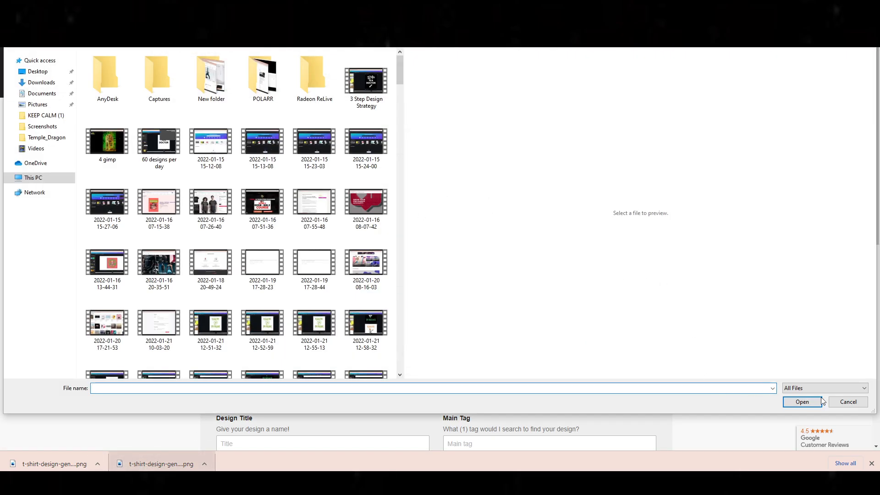
left_click(845, 401)
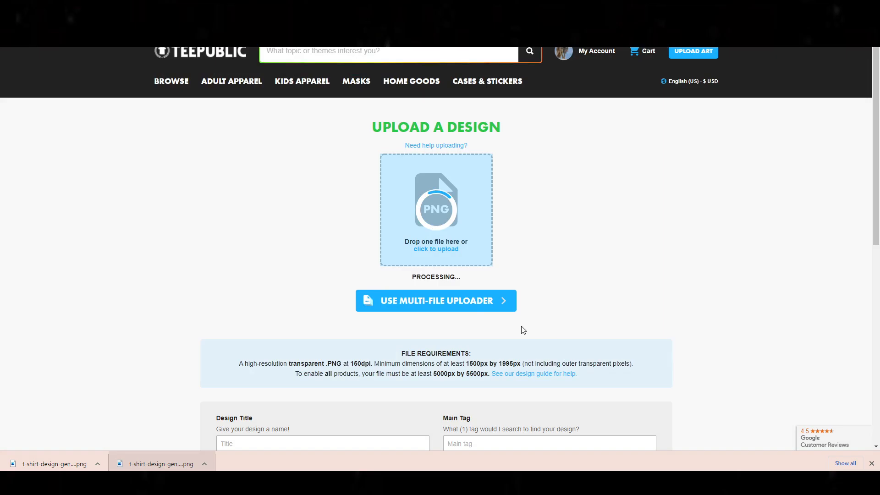
scroll(214, 316, "down", 8)
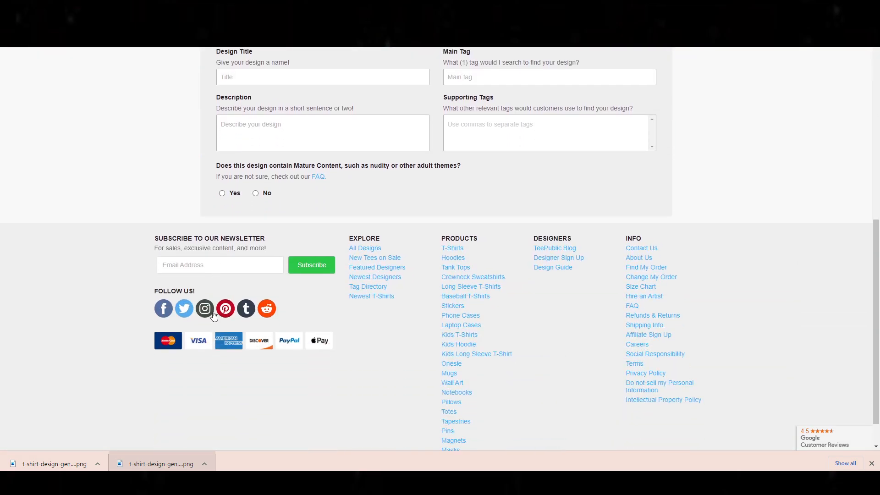
scroll(214, 315, "up", 8)
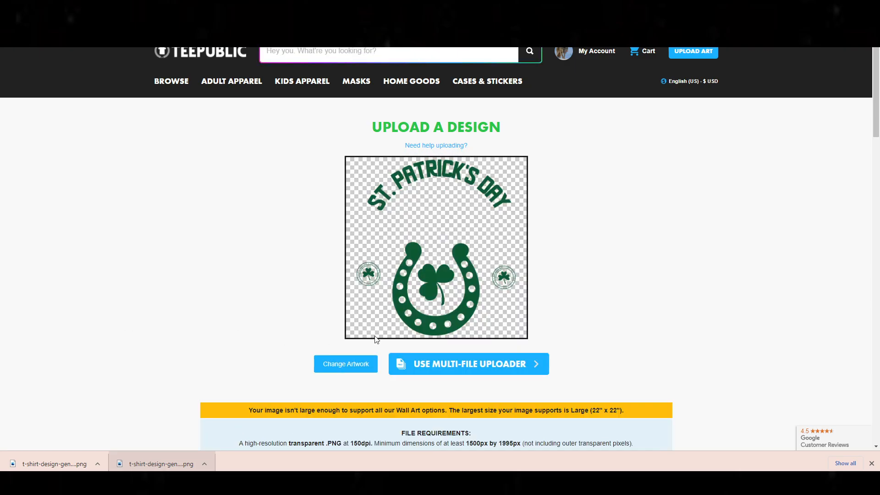
Shift the transparent artwork slightly within the print area of the T-shirt preview.
scroll(376, 339, "down", 11)
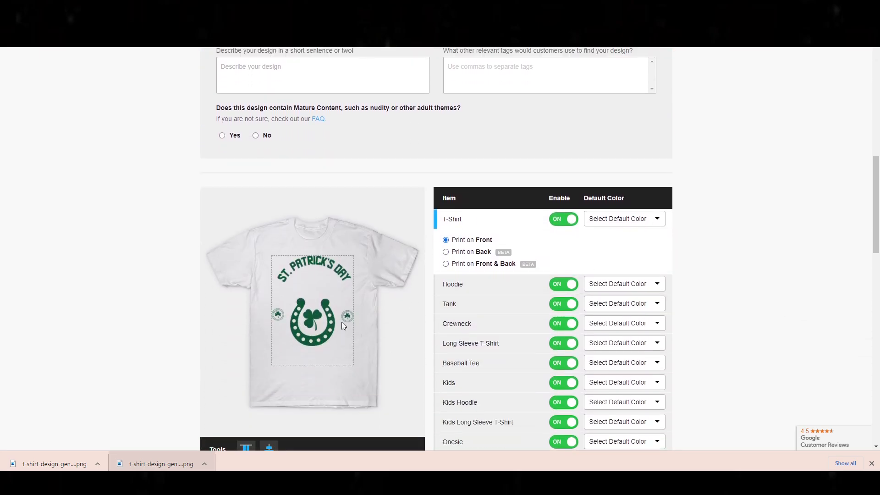
left_click_drag(281, 303, 315, 326)
scroll(313, 321, "down", 2)
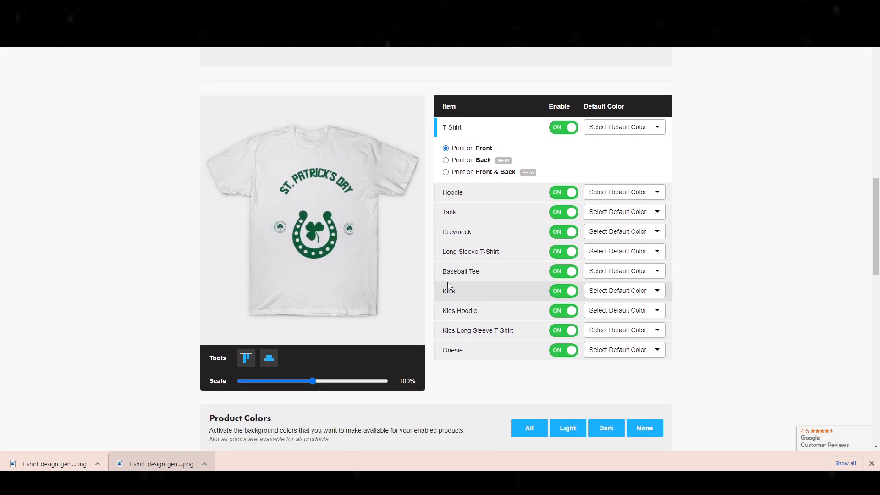
Try Brown, Maroon and White as the T-shirt's default color, and settle on Black.
left_click(628, 130)
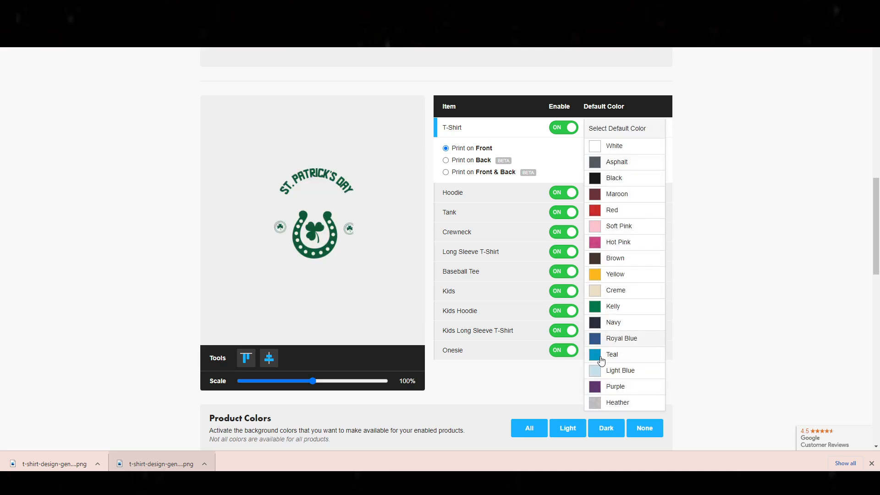
left_click(599, 268)
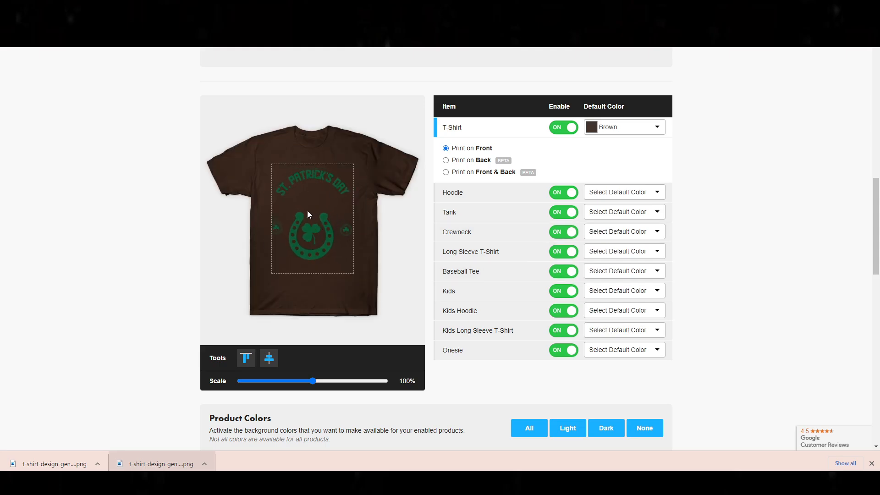
left_click(615, 127)
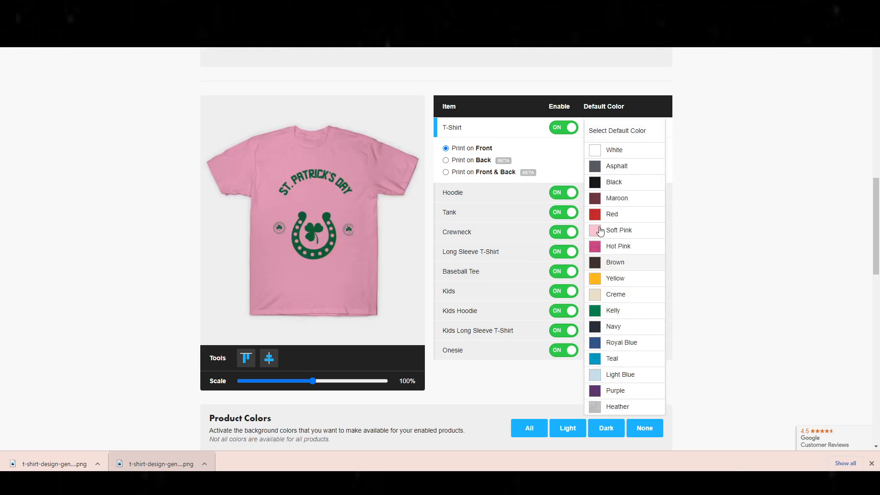
left_click(611, 206)
left_click(607, 127)
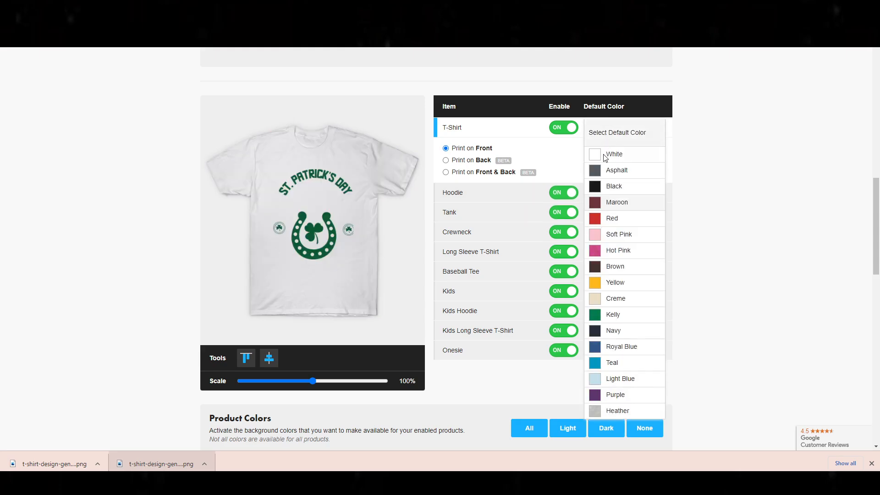
left_click(606, 151)
left_click(615, 127)
left_click(610, 173)
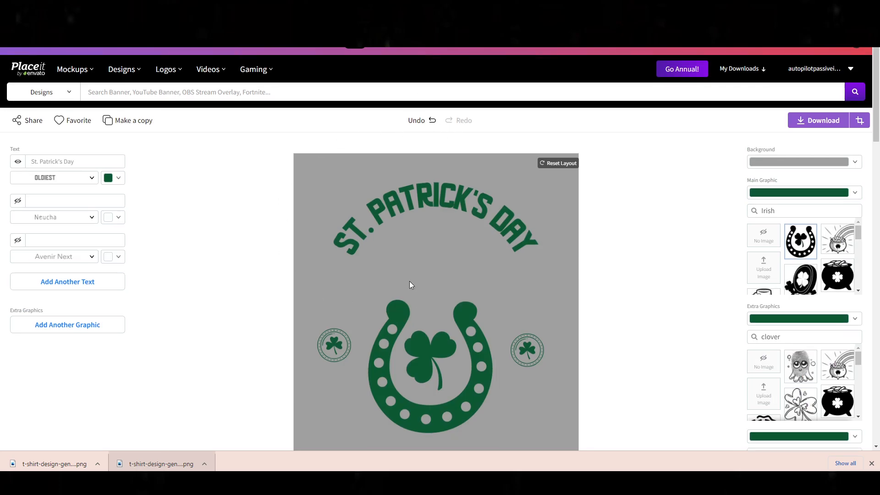
Switch to the Print on Demand Design Course page and review its Speed/Efficiency, Quality and Productivity sections.
scroll(408, 281, "down", 2)
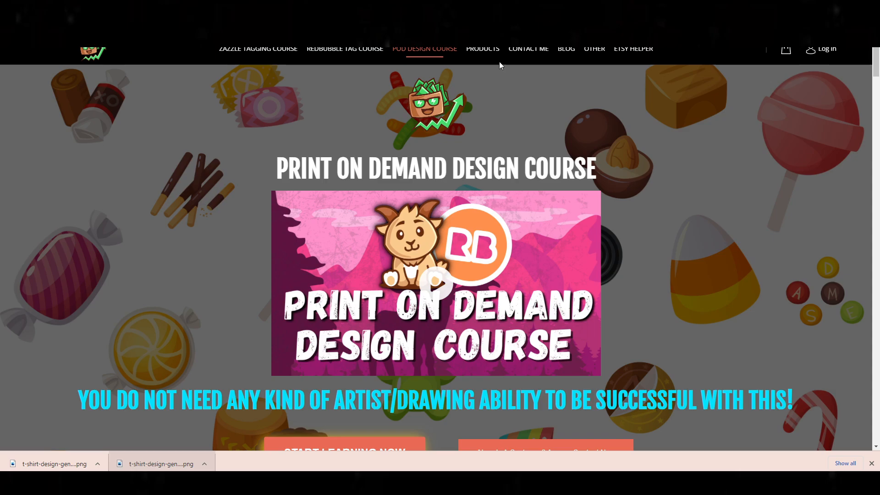
scroll(324, 366, "down", 8)
scroll(325, 365, "down", 5)
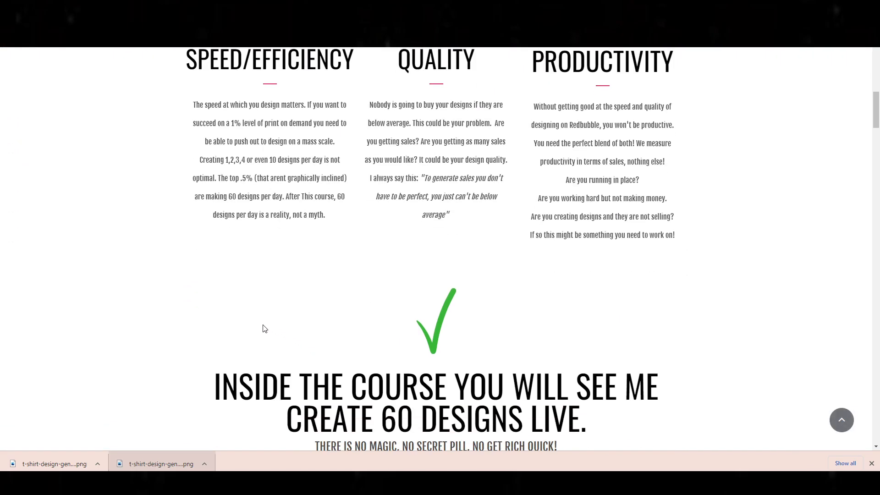
scroll(262, 324, "up", 3)
left_click_drag(209, 202, 301, 229)
left_click_drag(398, 202, 487, 276)
left_click_drag(644, 202, 692, 283)
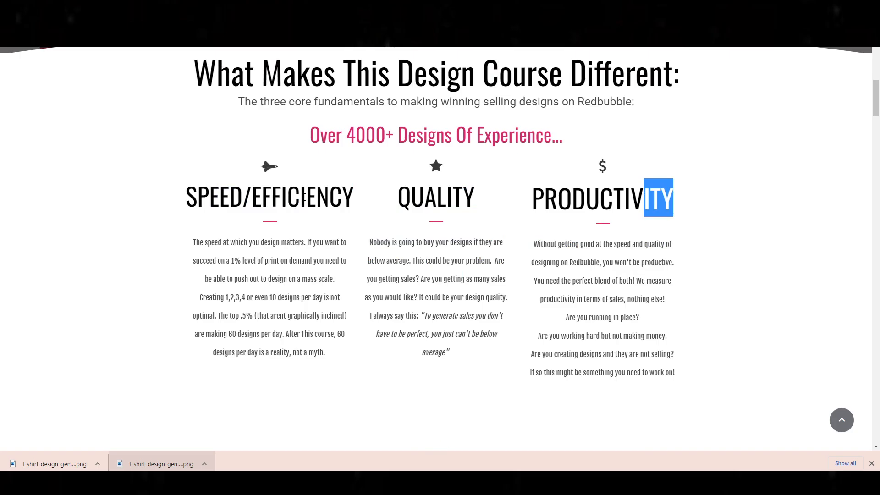
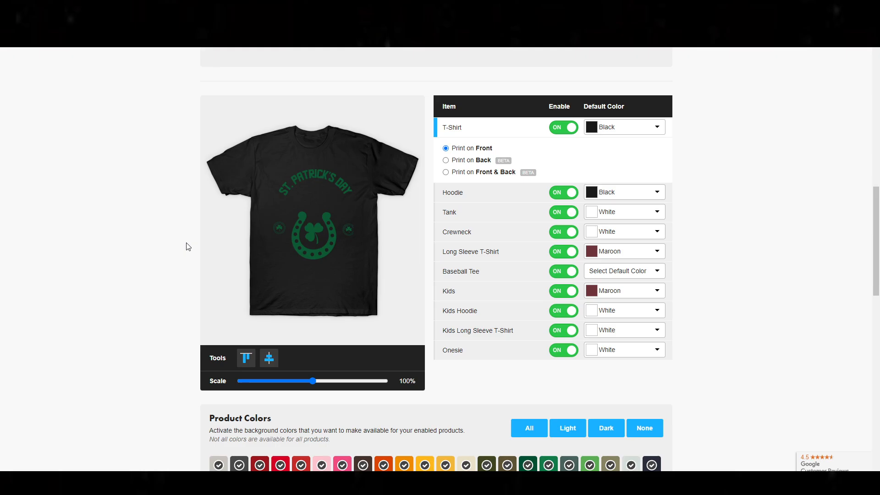
Look over the TeePublic design details form, switch back to Placeit and search its designs for "model".
scroll(317, 165, "up", 5)
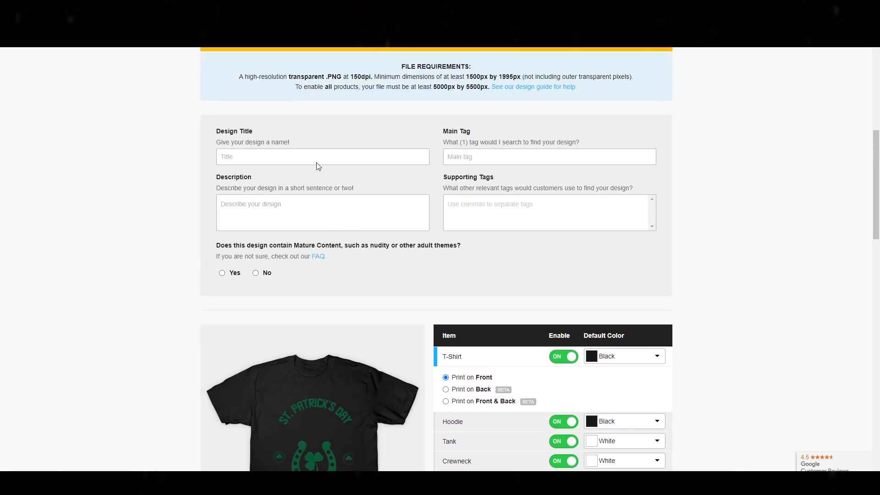
scroll(316, 162, "down", 4)
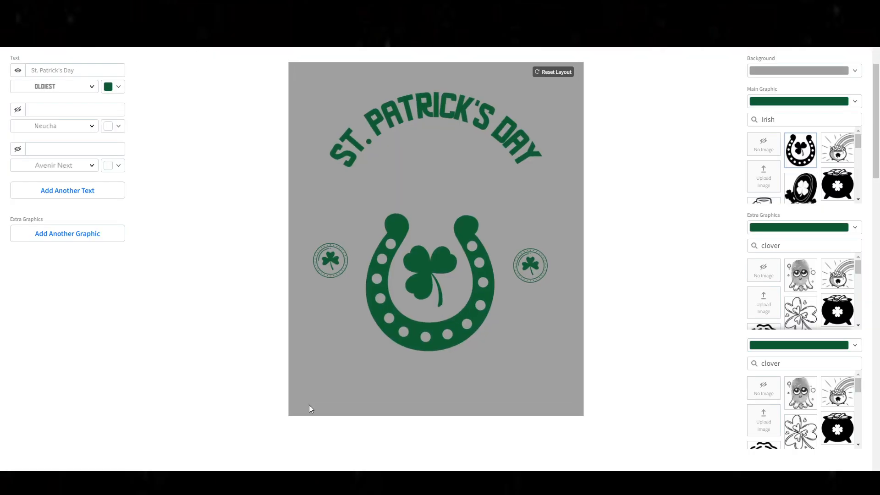
scroll(310, 408, "up", 2)
mouse_move(75, 69)
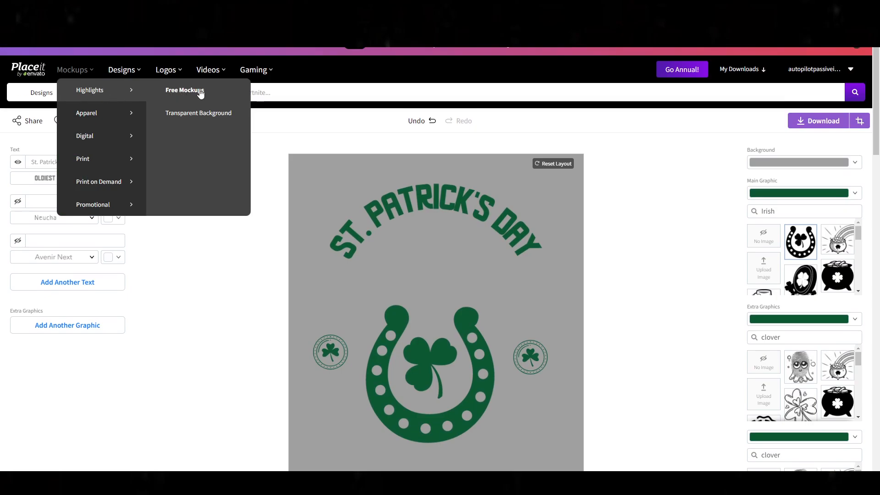
left_click(286, 89)
type("mode")
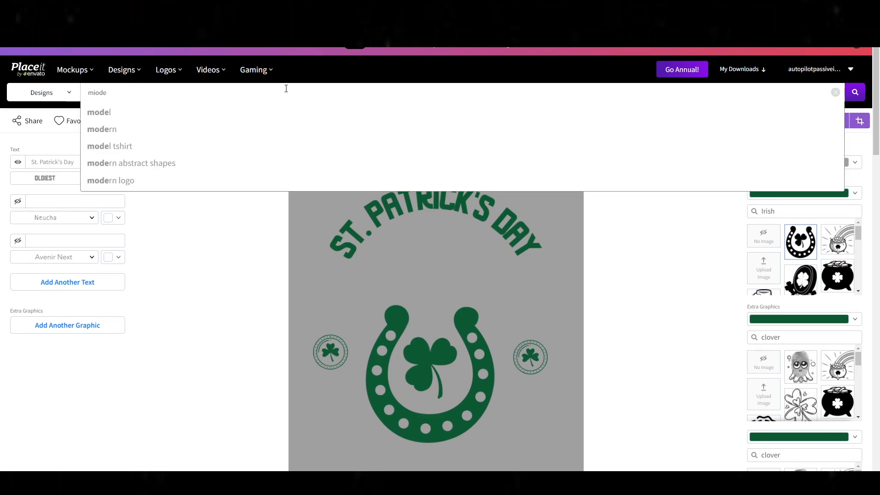
key("BackSpace")
key("BackSpace")
key("BackSpace")
type("i")
key("BackSpace")
type("odel")
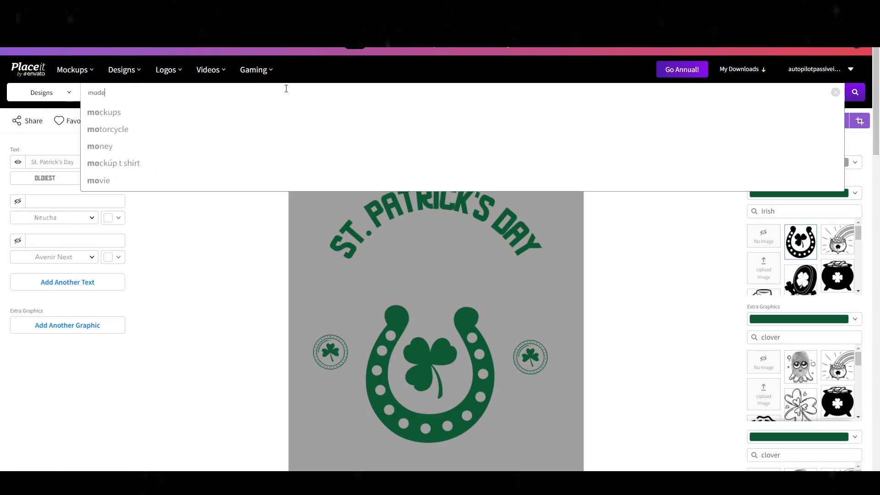
left_click(123, 113)
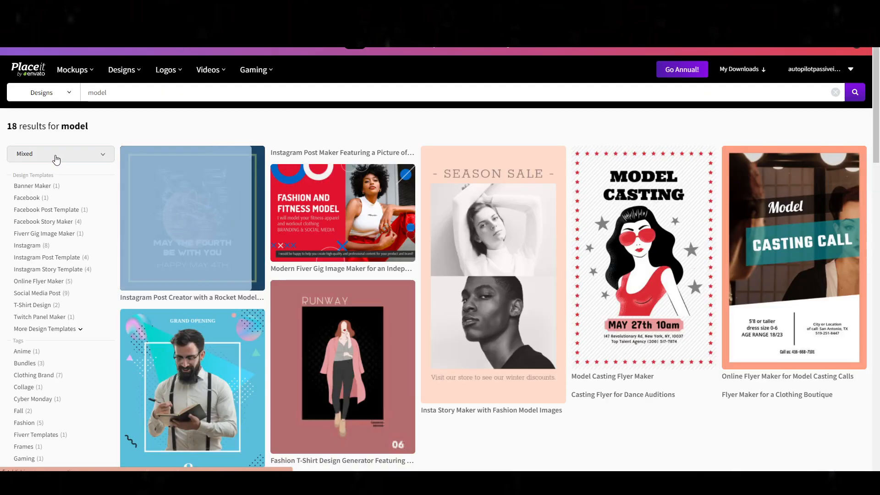
Sort the model designs by Free and rerun the search across All Categories.
left_click(55, 154)
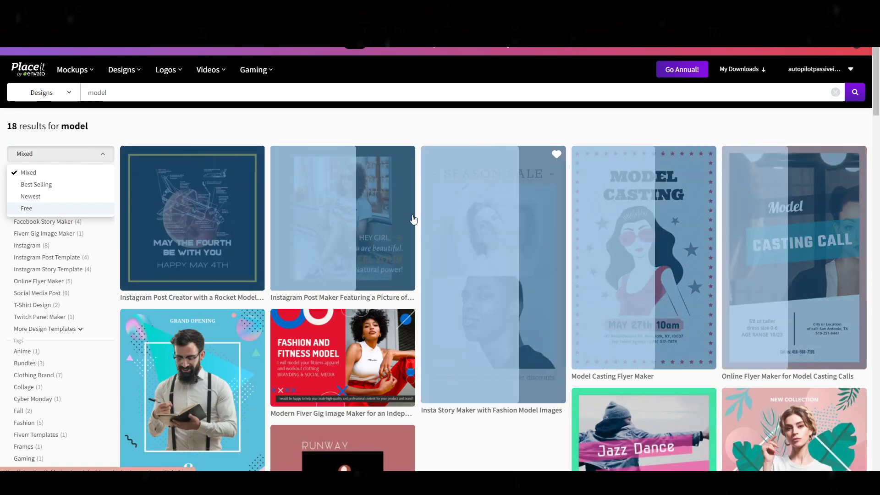
left_click(23, 207)
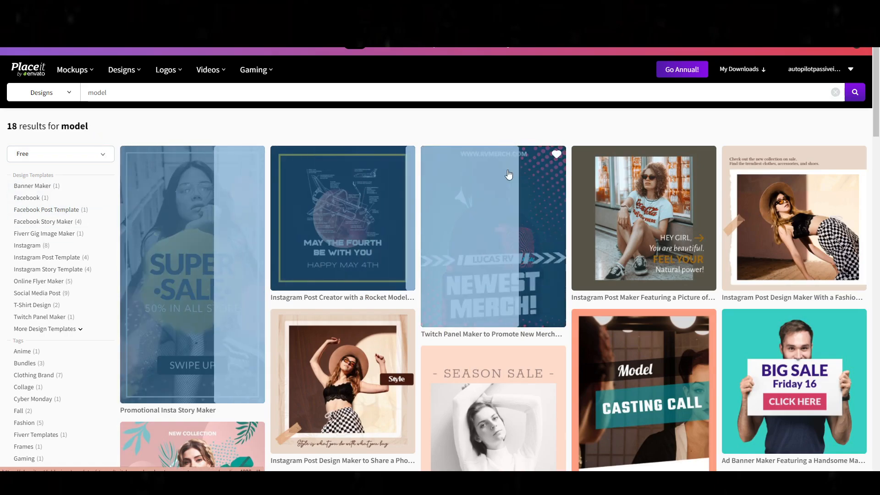
left_click(39, 90)
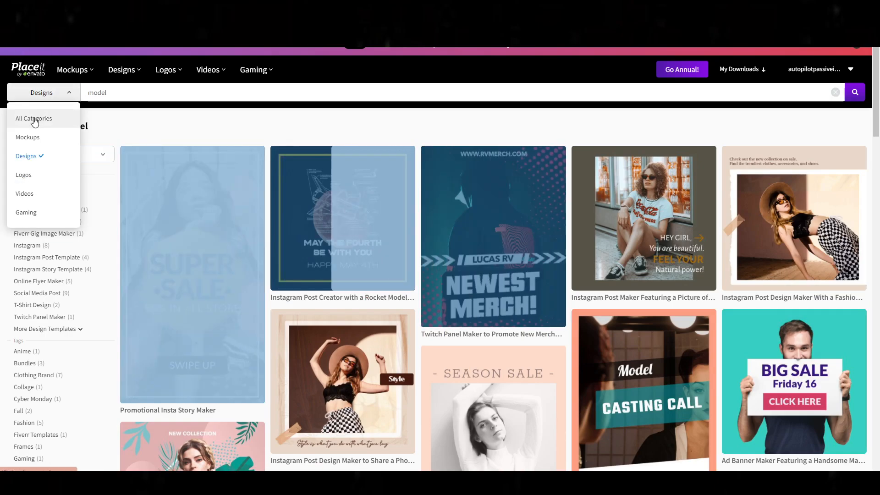
left_click(32, 116)
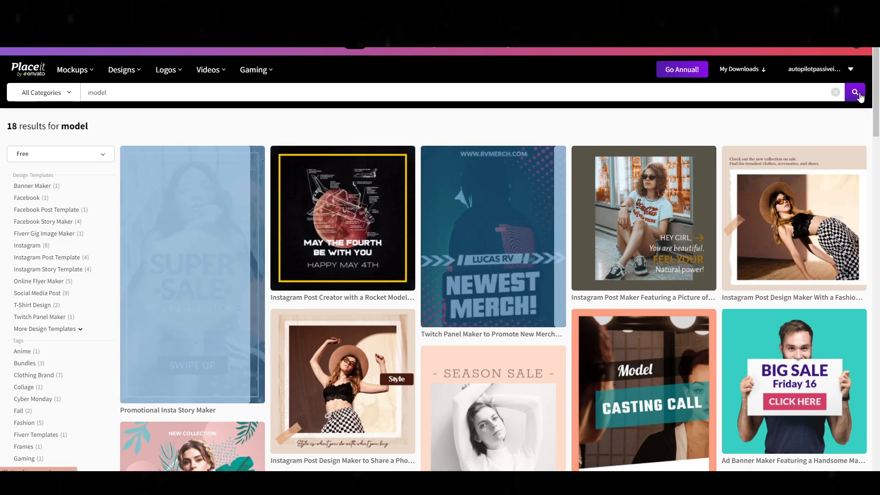
mouse_move(89, 88)
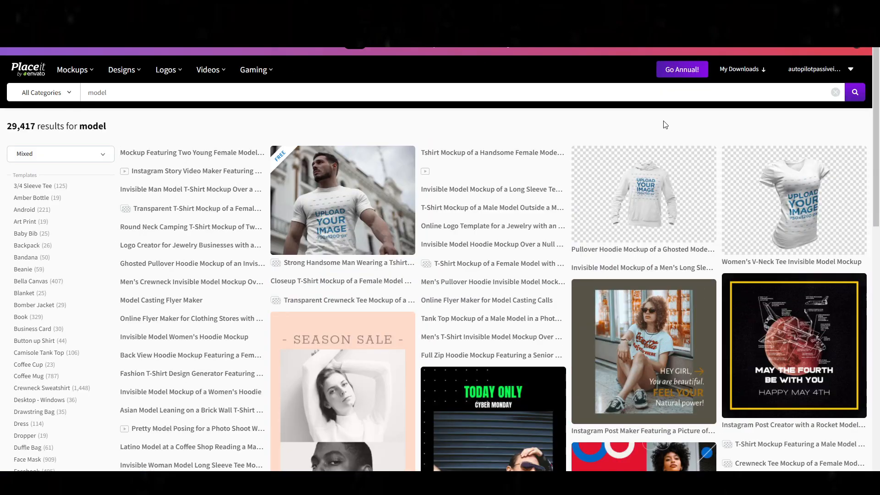
Sort the all-category model results by Free to bring up the free mockups.
left_click_drag(283, 154, 176, 146)
left_click(45, 156)
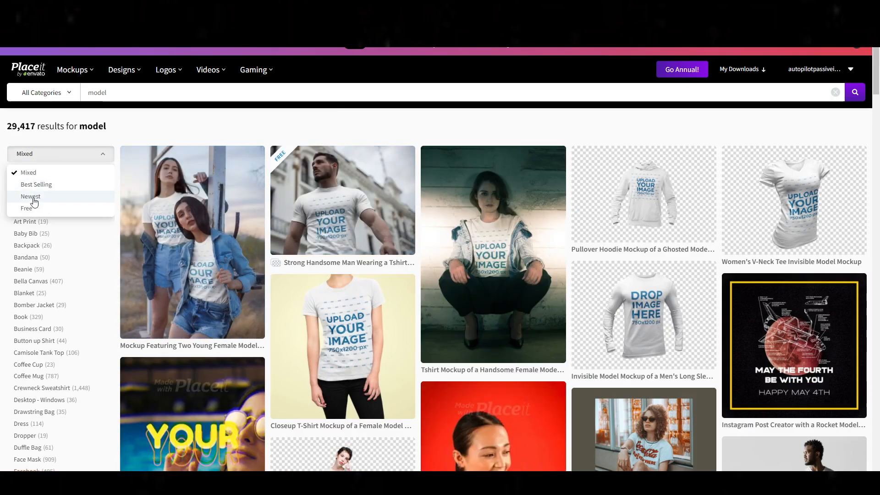
left_click(28, 208)
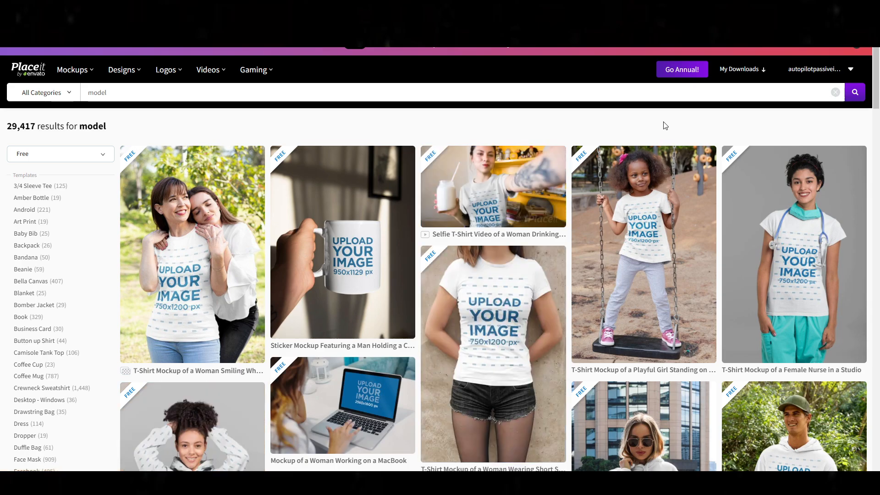
key("alt+Tab")
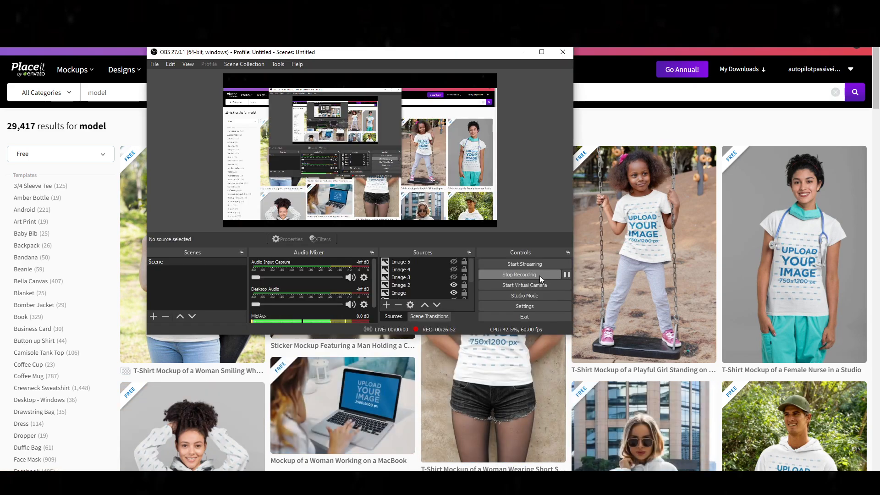